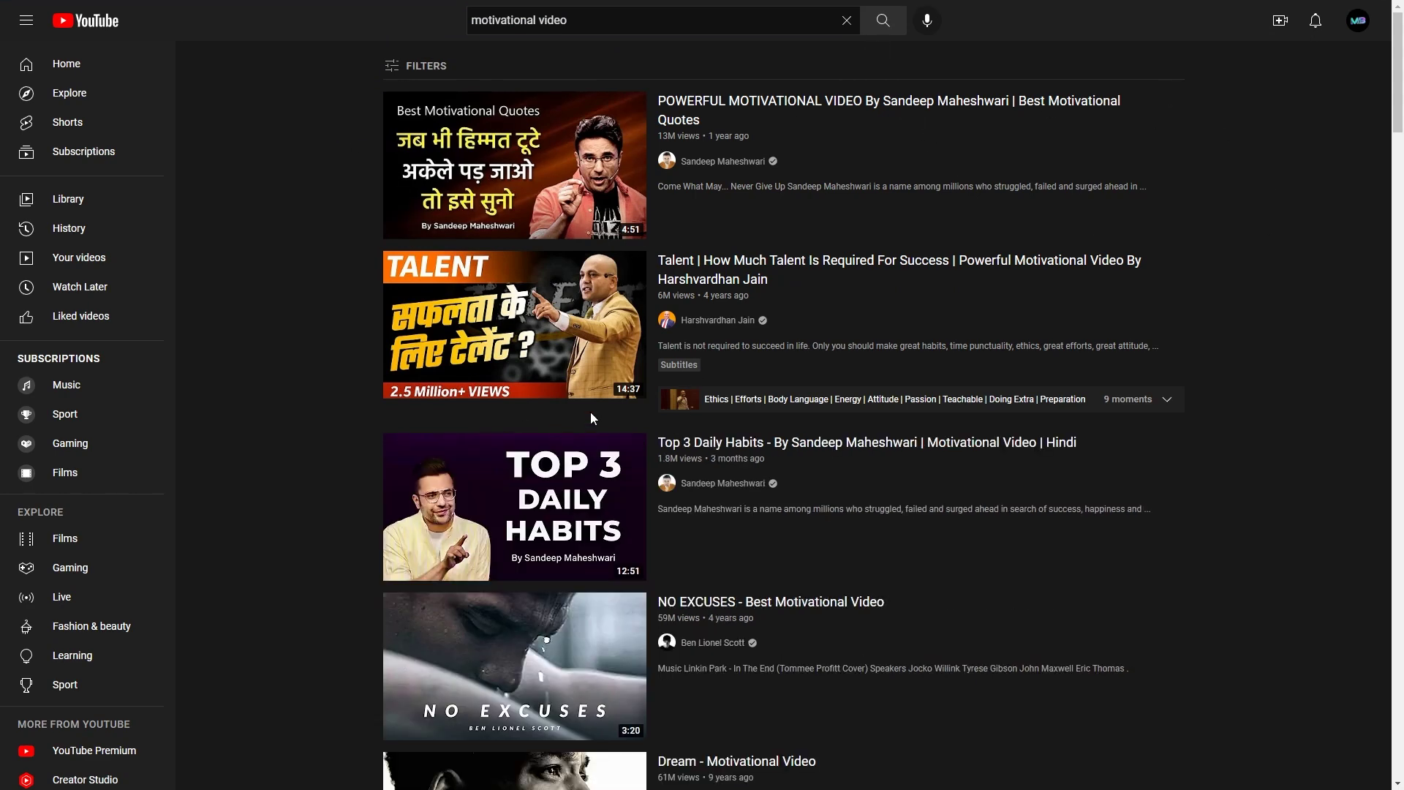
{"action": "scroll", "coordinate": [597, 408], "scroll_direction": "down", "scroll_amount": 3}
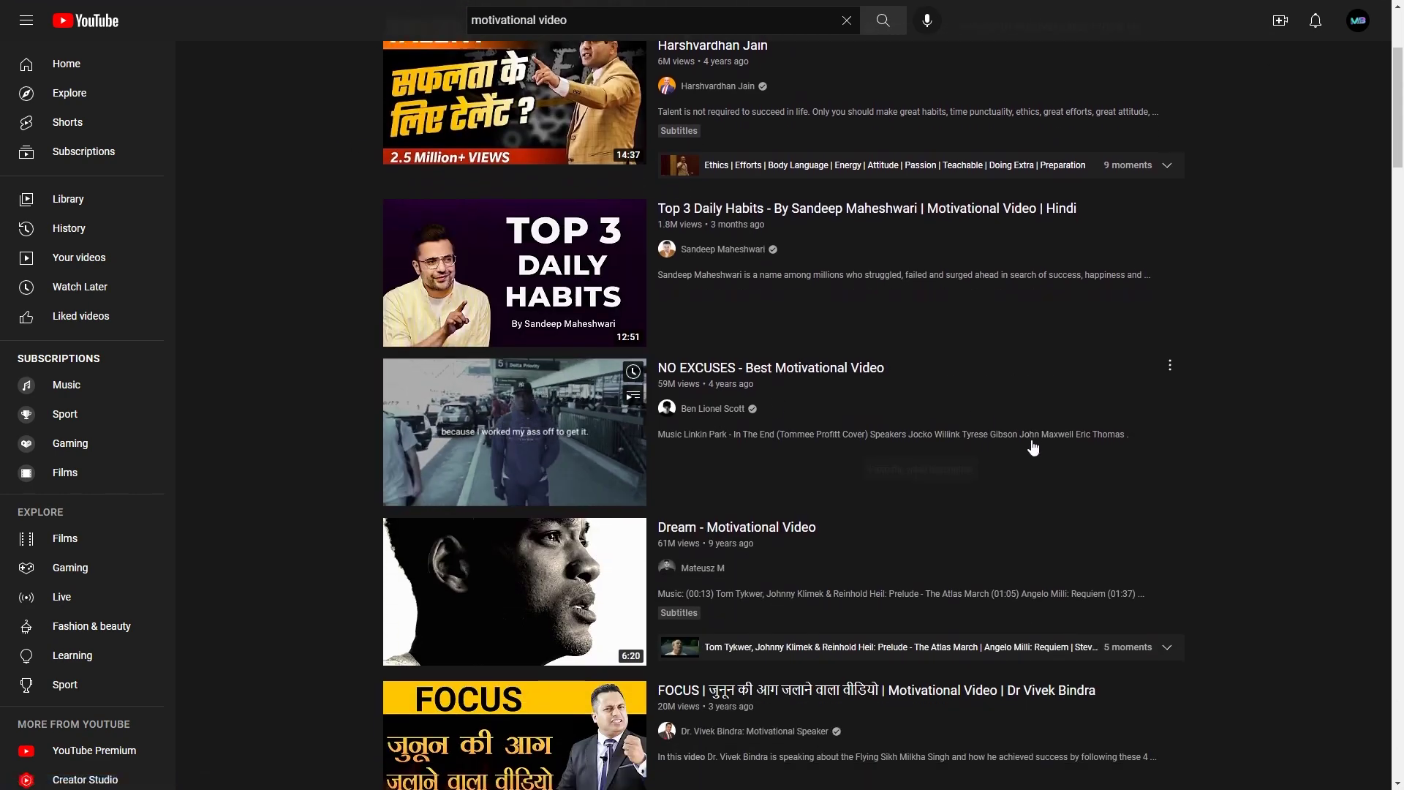
{"action": "scroll", "coordinate": [1031, 448], "scroll_direction": "down", "scroll_amount": 2}
{"action": "scroll", "coordinate": [1034, 445], "scroll_direction": "down", "scroll_amount": 2}
{"action": "scroll", "coordinate": [994, 443], "scroll_direction": "down", "scroll_amount": 1}
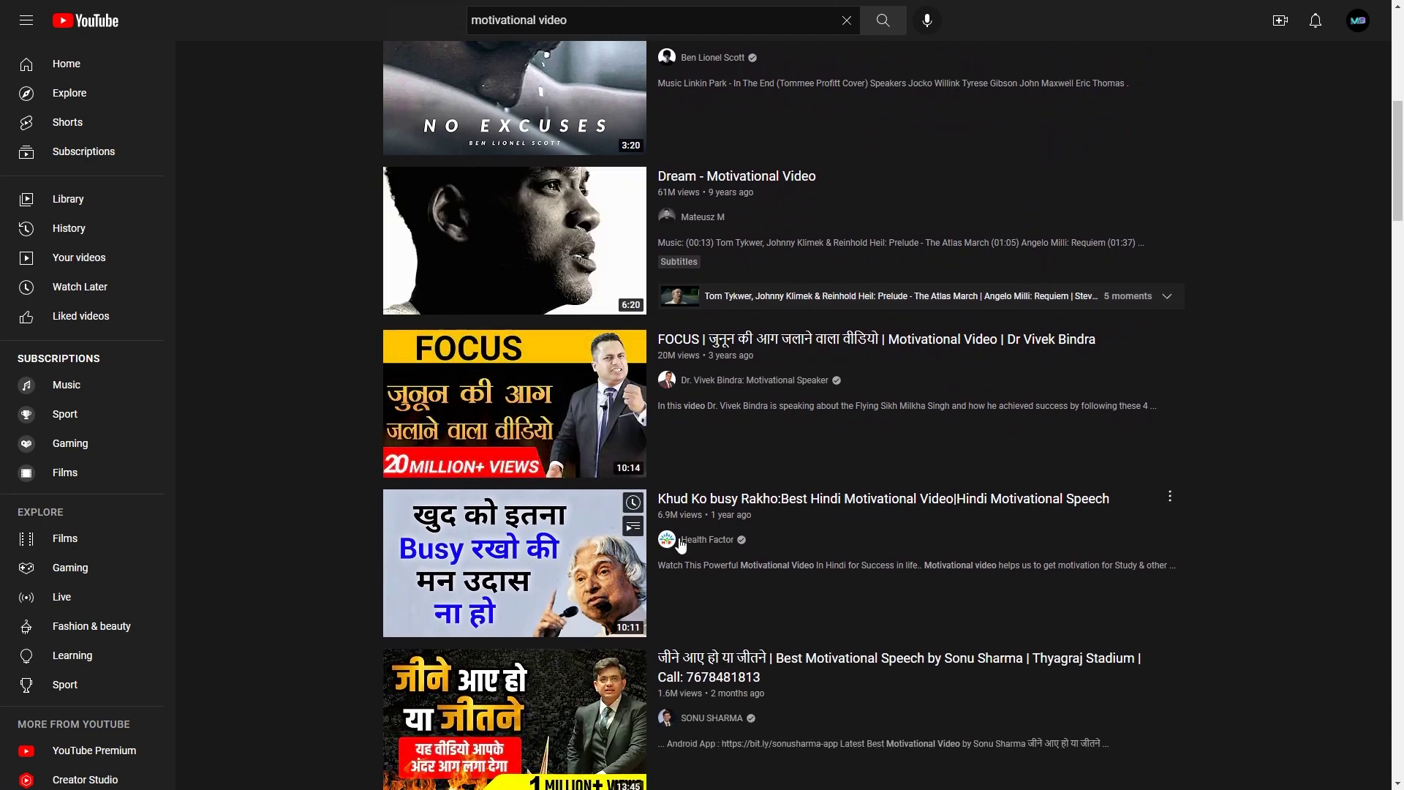
{"action": "scroll", "coordinate": [974, 555], "scroll_direction": "down", "scroll_amount": 5}
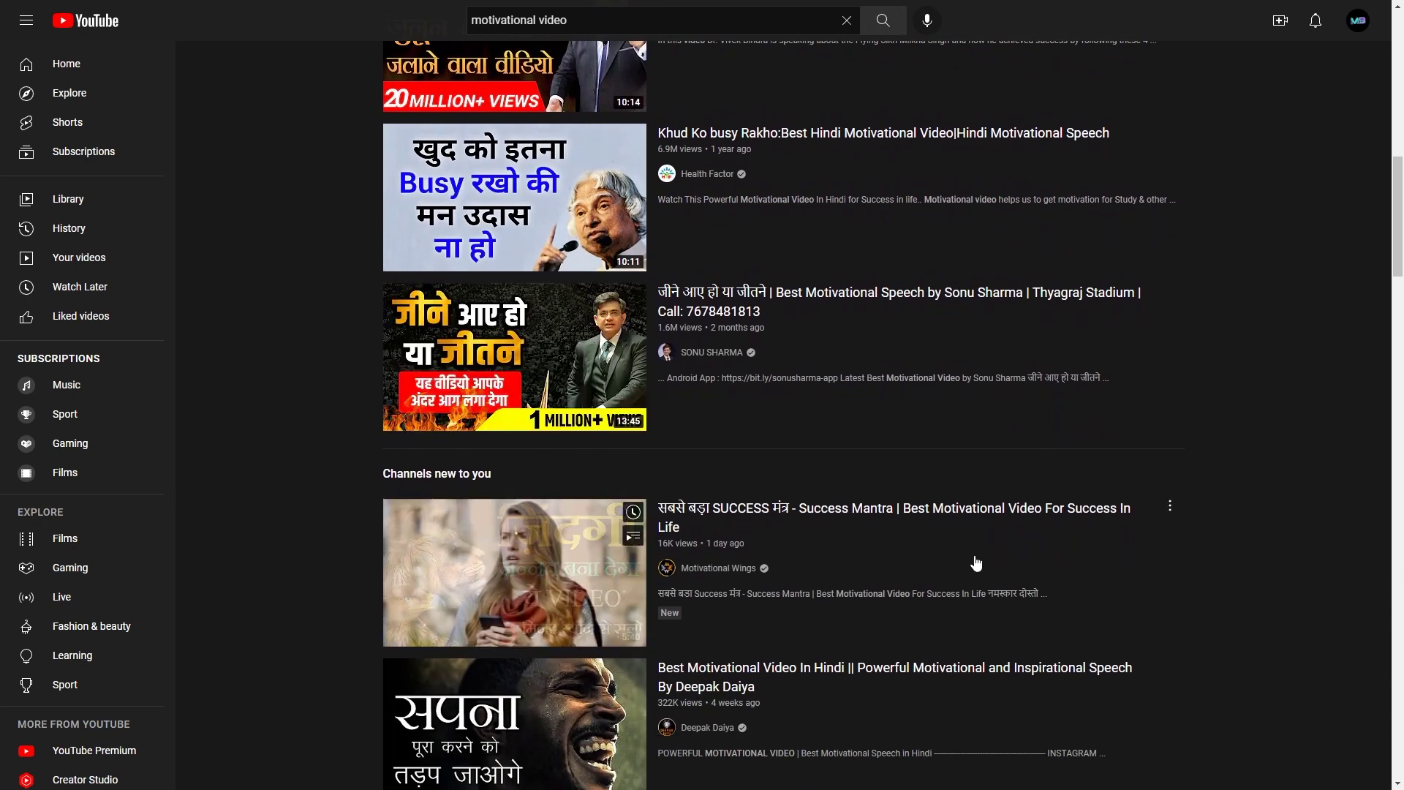
{"action": "scroll", "coordinate": [976, 563], "scroll_direction": "down", "scroll_amount": 7}
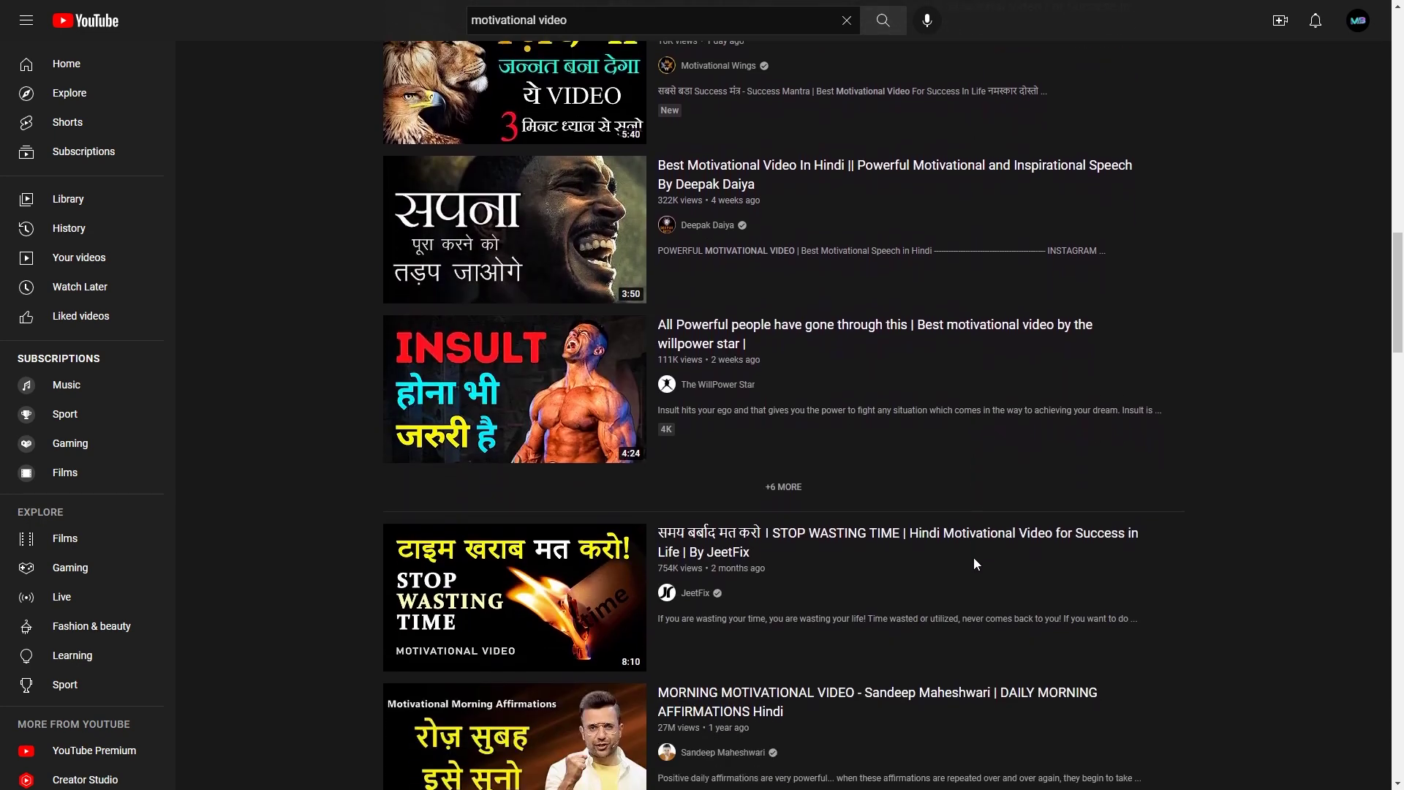
{"action": "scroll", "coordinate": [975, 563], "scroll_direction": "down", "scroll_amount": 5}
{"action": "scroll", "coordinate": [978, 565], "scroll_direction": "up", "scroll_amount": 1}
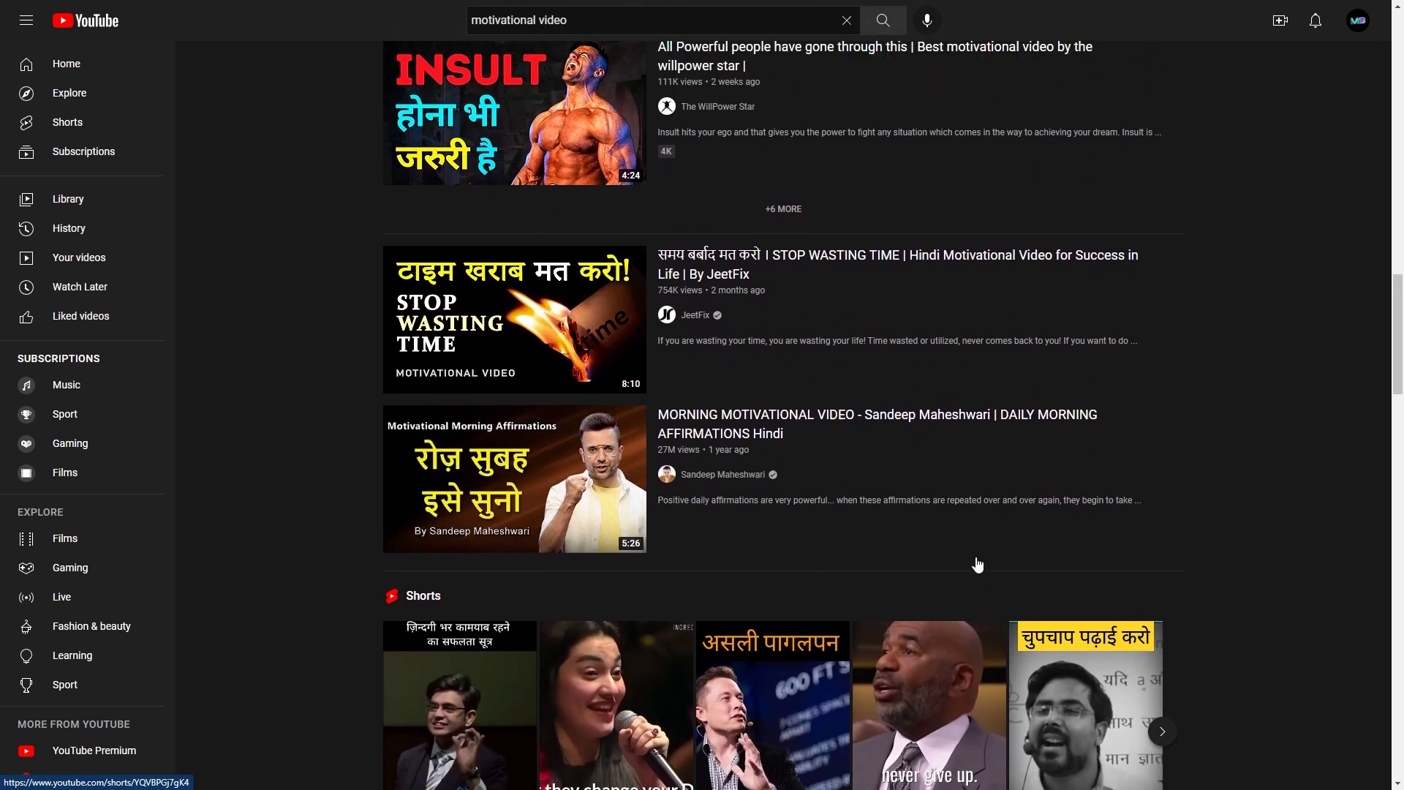
{"action": "scroll", "coordinate": [978, 564], "scroll_direction": "up", "scroll_amount": 7}
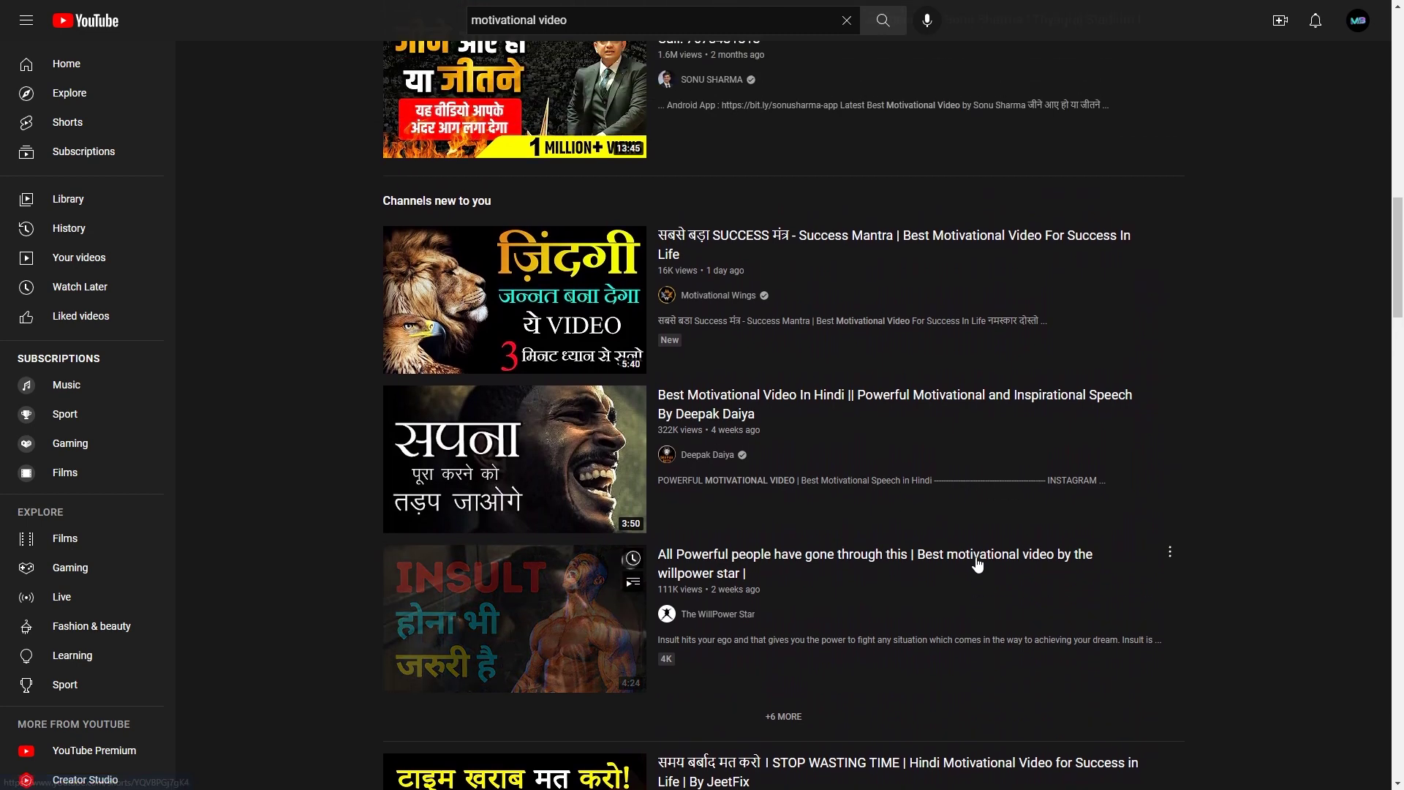
{"action": "scroll", "coordinate": [977, 565], "scroll_direction": "up", "scroll_amount": 6}
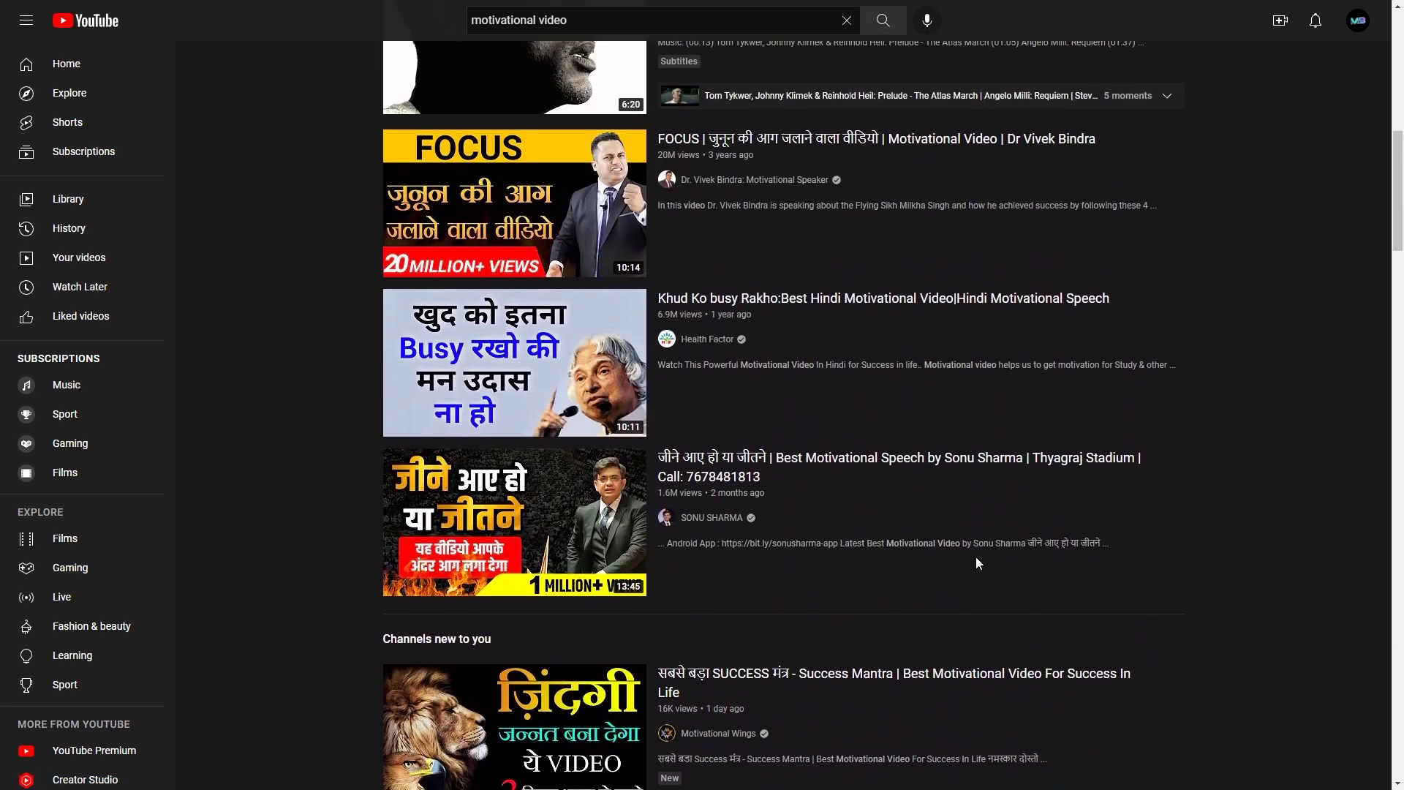
{"action": "scroll", "coordinate": [977, 560], "scroll_direction": "up", "scroll_amount": 5}
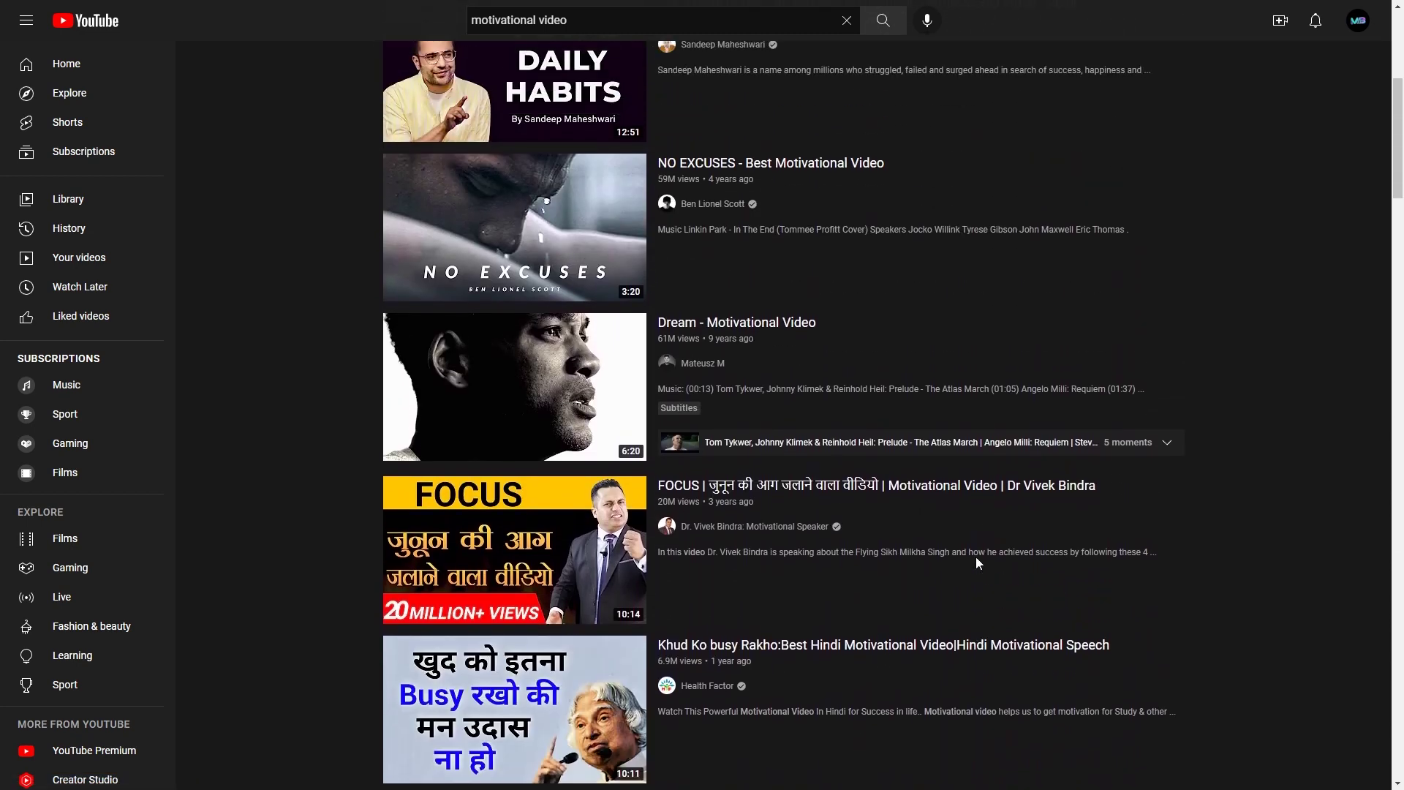
{"action": "scroll", "coordinate": [976, 560], "scroll_direction": "up", "scroll_amount": 5}
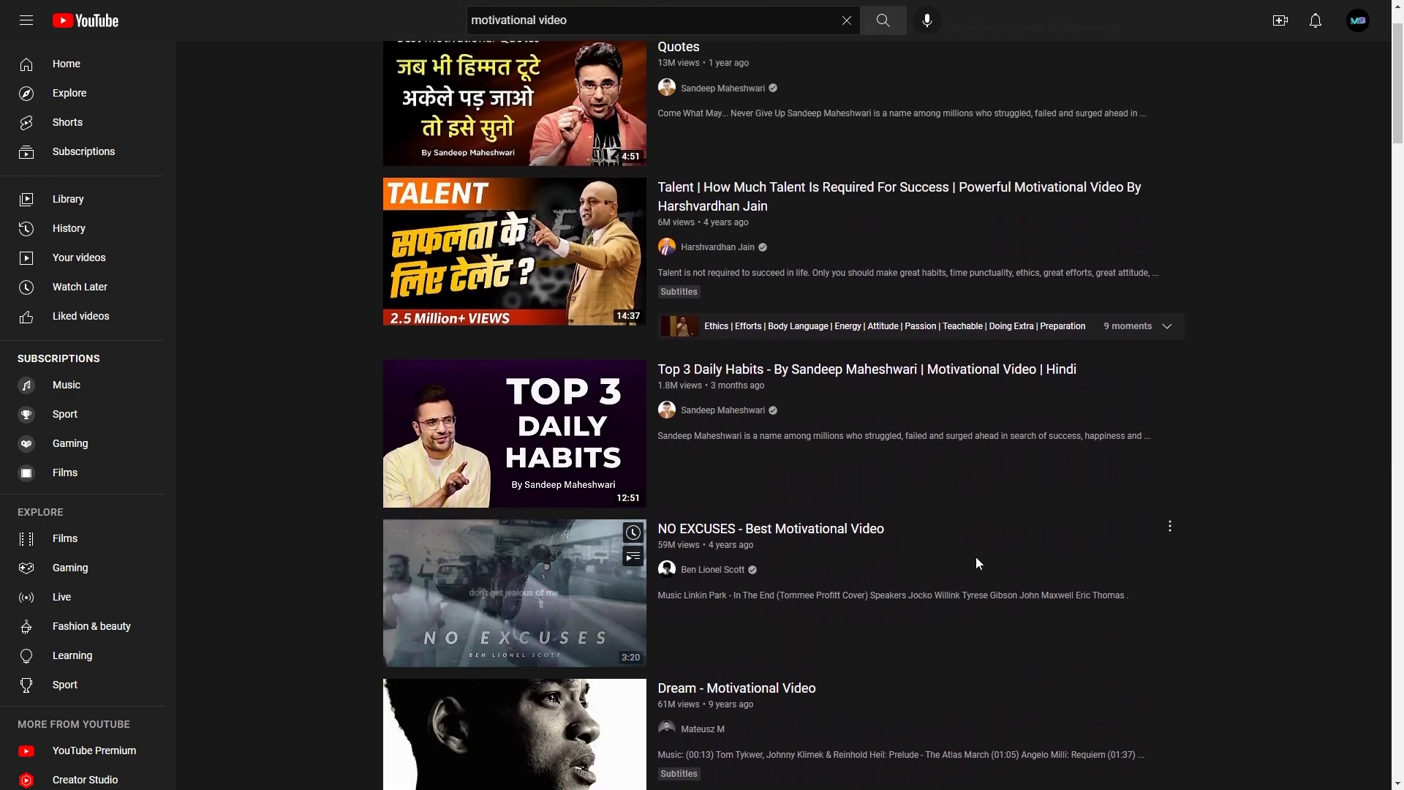
{"action": "scroll", "coordinate": [976, 562], "scroll_direction": "up", "scroll_amount": 1}
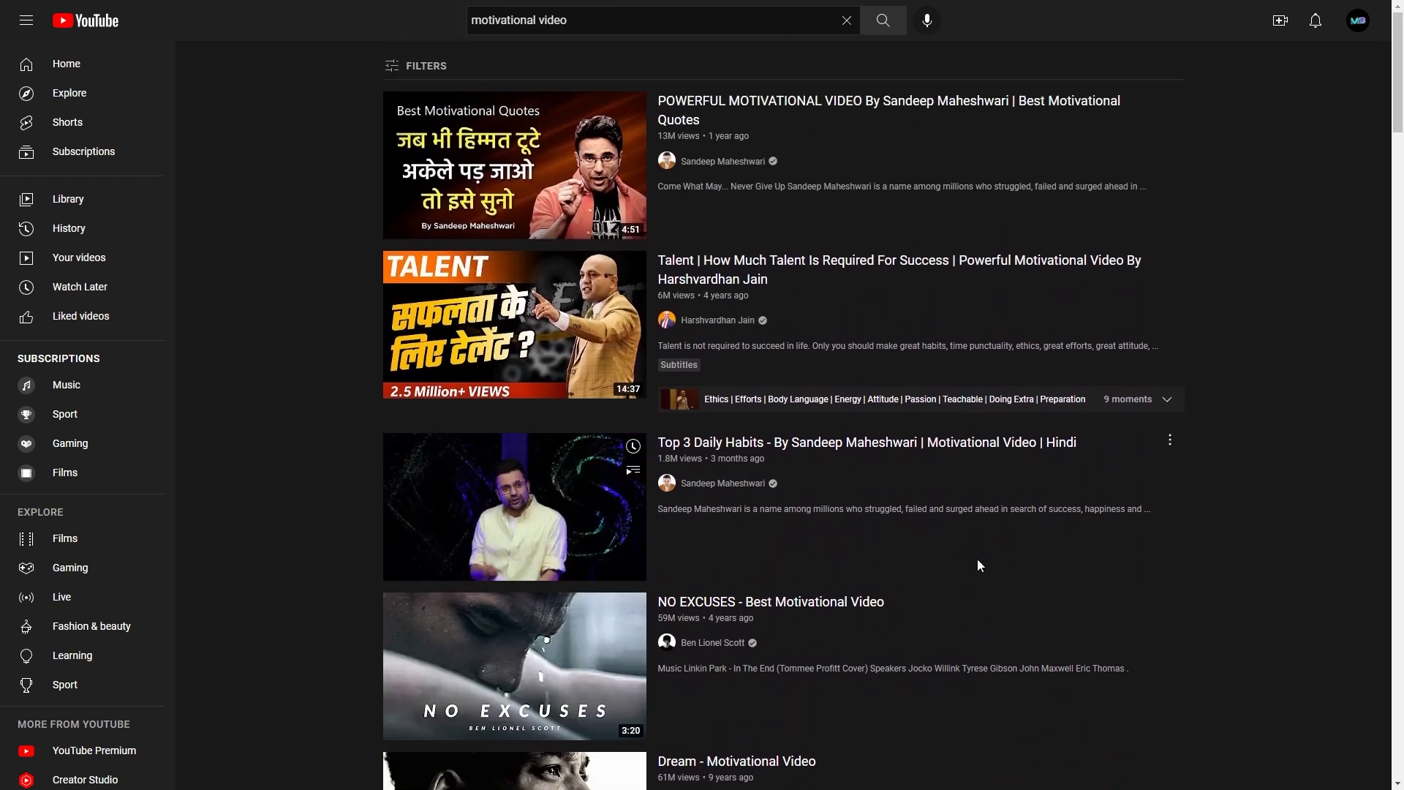
{"action": "scroll", "coordinate": [976, 559], "scroll_direction": "down", "scroll_amount": 2}
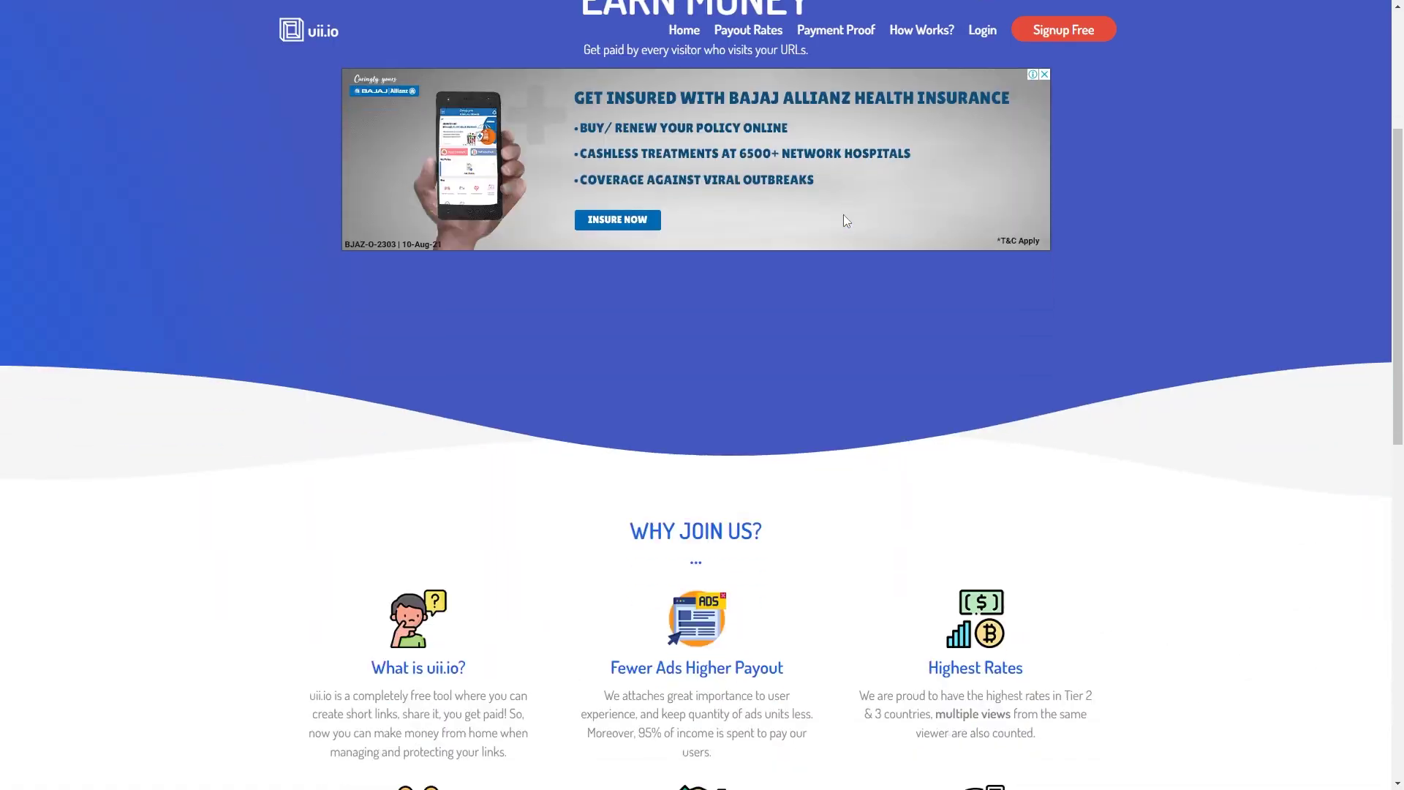
Scroll up and down through the uii.io homepage.
{"action": "scroll", "coordinate": [843, 213], "scroll_direction": "down", "scroll_amount": 5}
{"action": "scroll", "coordinate": [844, 215], "scroll_direction": "up", "scroll_amount": 5}
{"action": "scroll", "coordinate": [843, 215], "scroll_direction": "down", "scroll_amount": 12}
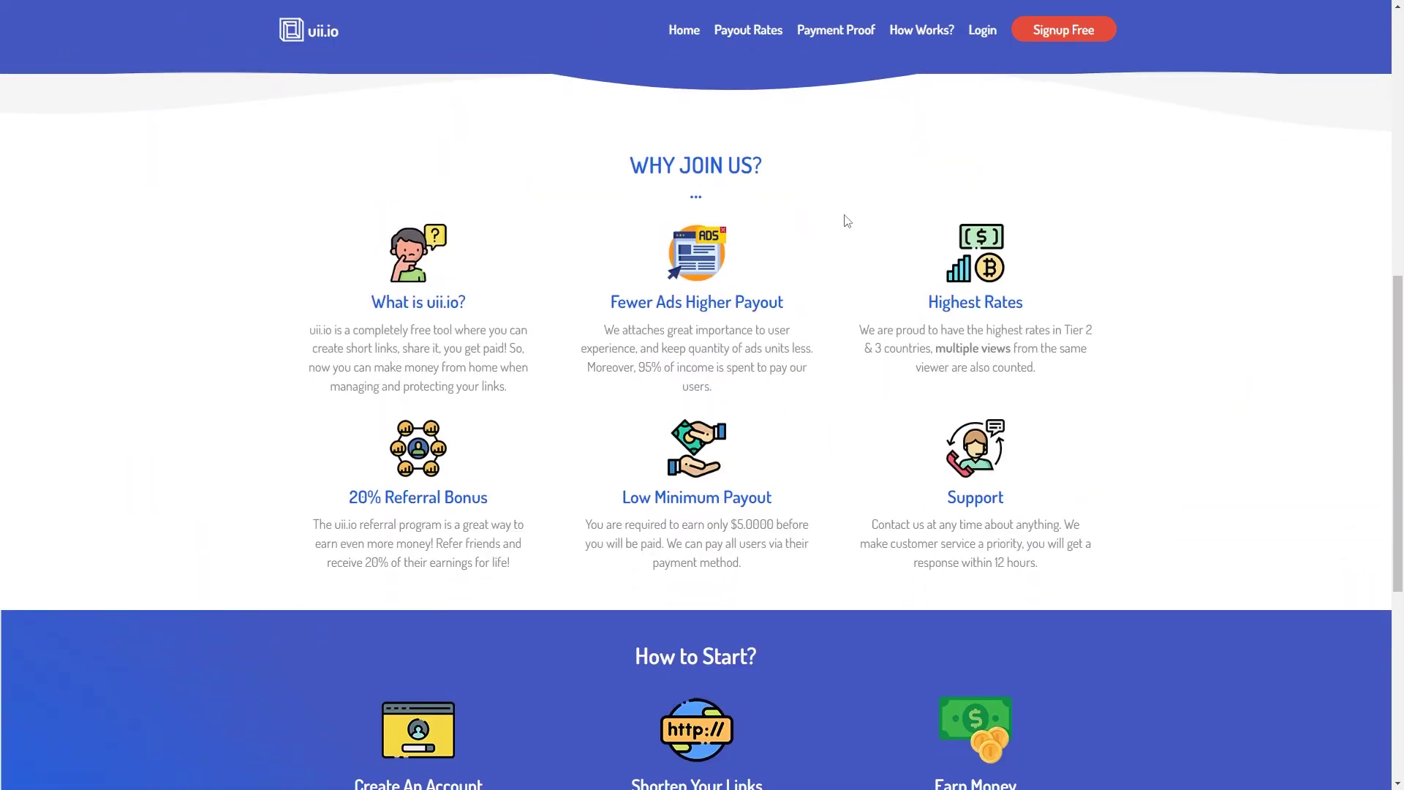
{"action": "scroll", "coordinate": [844, 215], "scroll_direction": "up", "scroll_amount": 12}
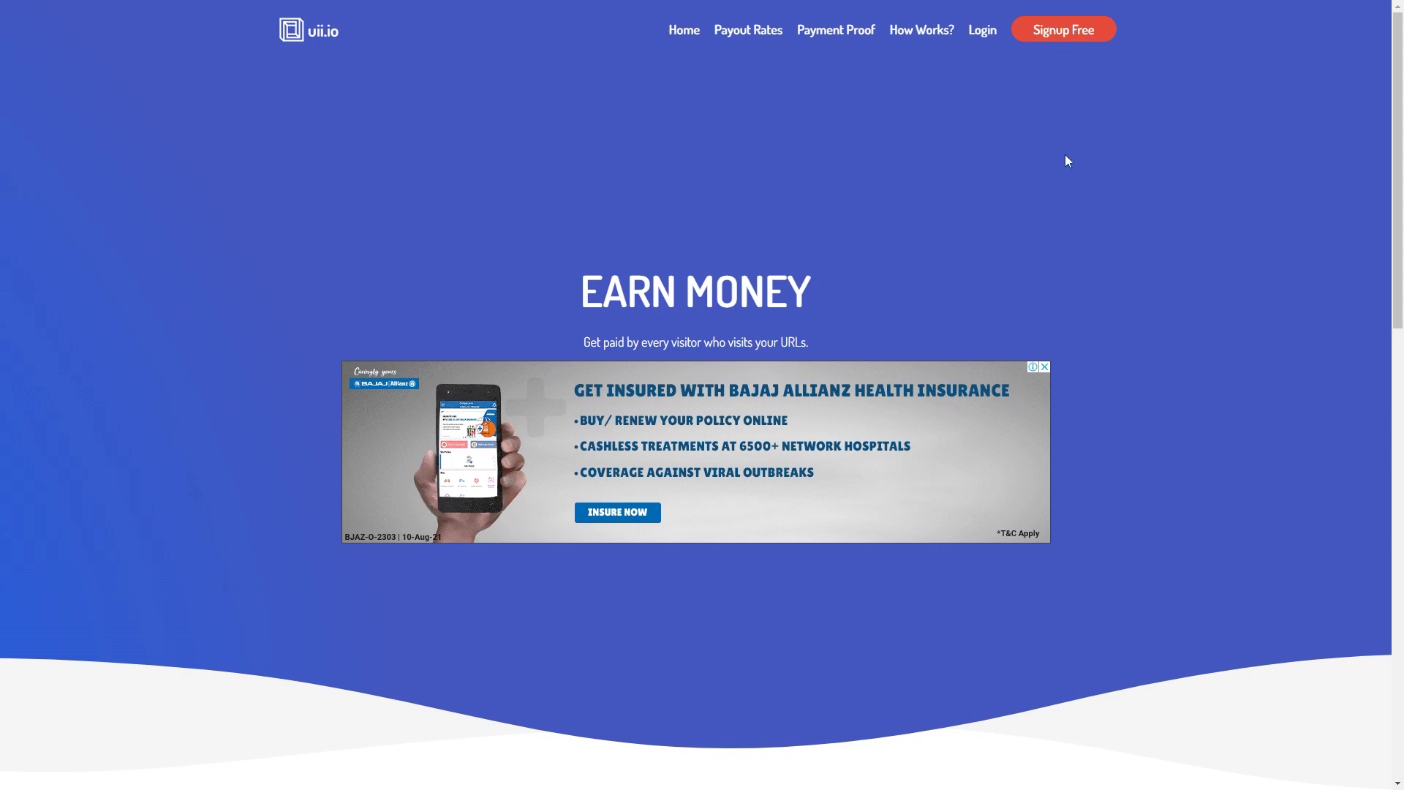
{"action": "scroll", "coordinate": [1064, 159], "scroll_direction": "down", "scroll_amount": 6}
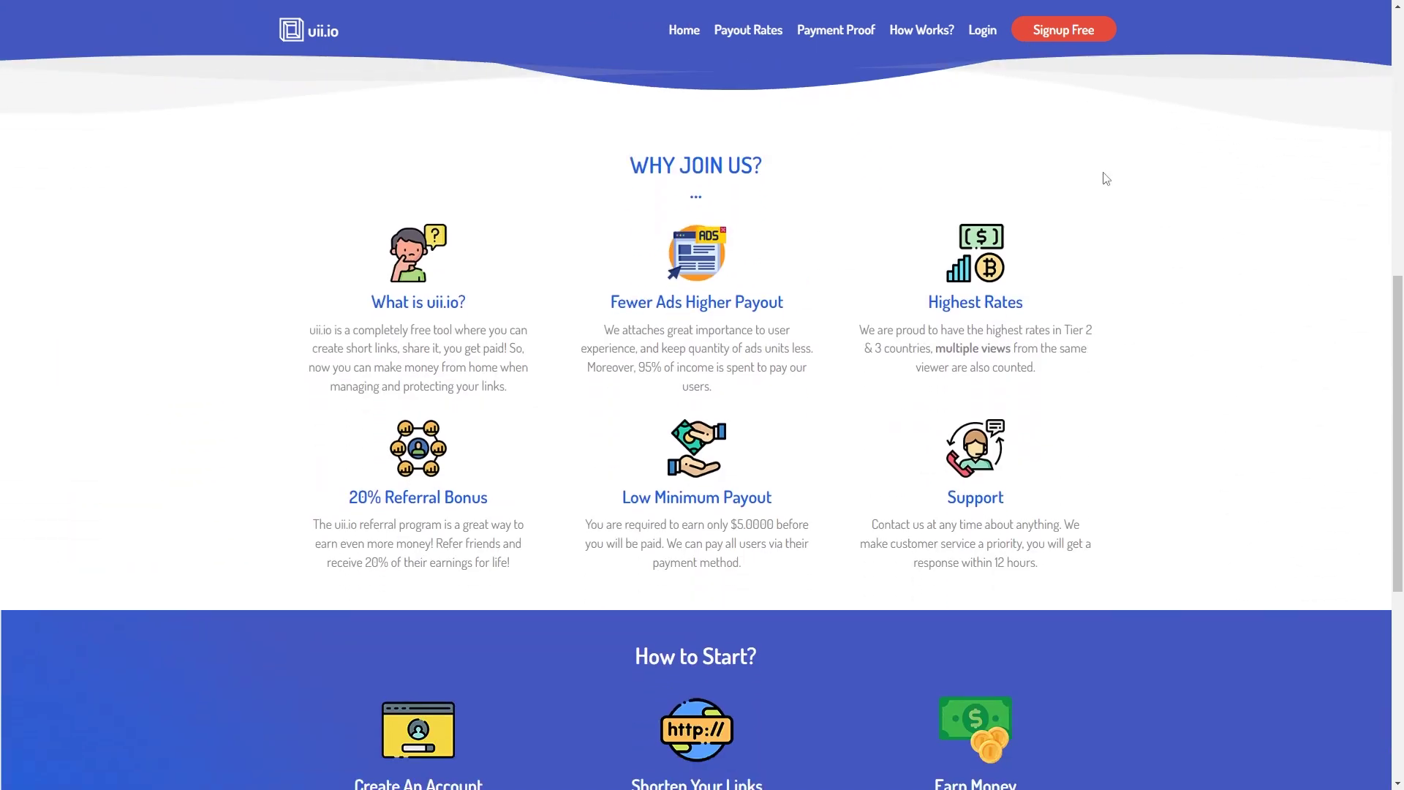
{"action": "scroll", "coordinate": [1105, 179], "scroll_direction": "up", "scroll_amount": 4}
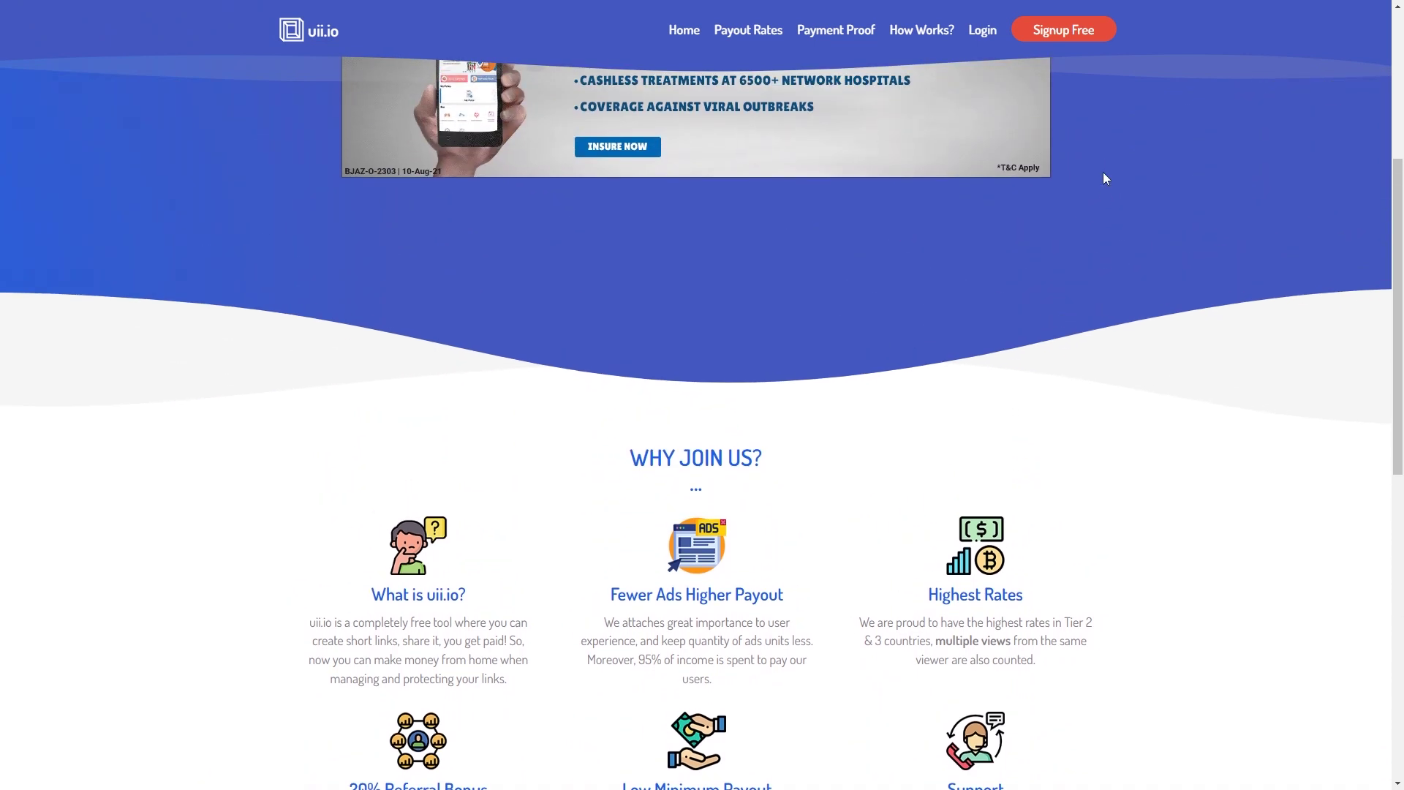
{"action": "scroll", "coordinate": [1106, 178], "scroll_direction": "up", "scroll_amount": 5}
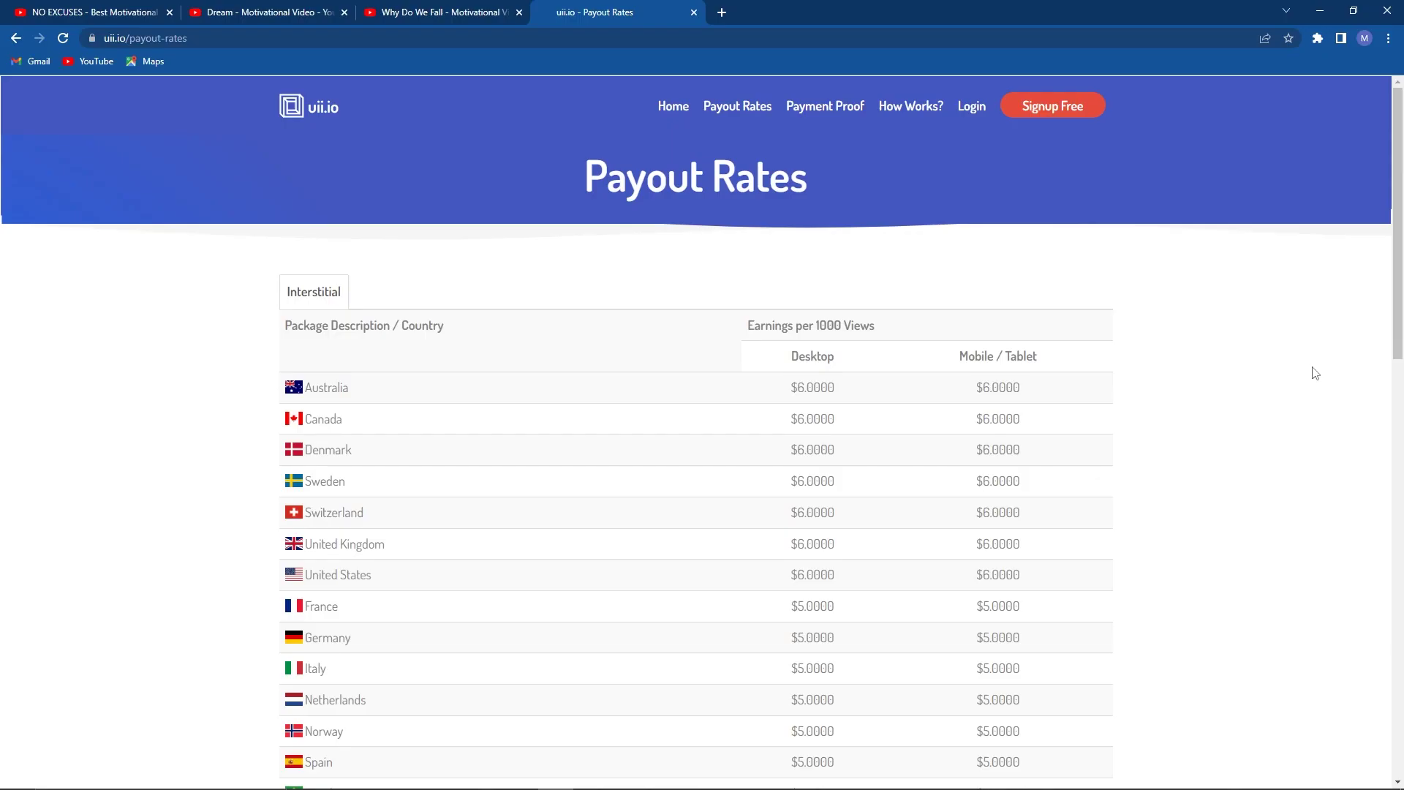
Review the Payout Rates table by country, then return to the NO EXCUSES video tab.
{"action": "scroll", "coordinate": [1313, 377], "scroll_direction": "down", "scroll_amount": 2}
{"action": "scroll", "coordinate": [1311, 375], "scroll_direction": "down", "scroll_amount": 7}
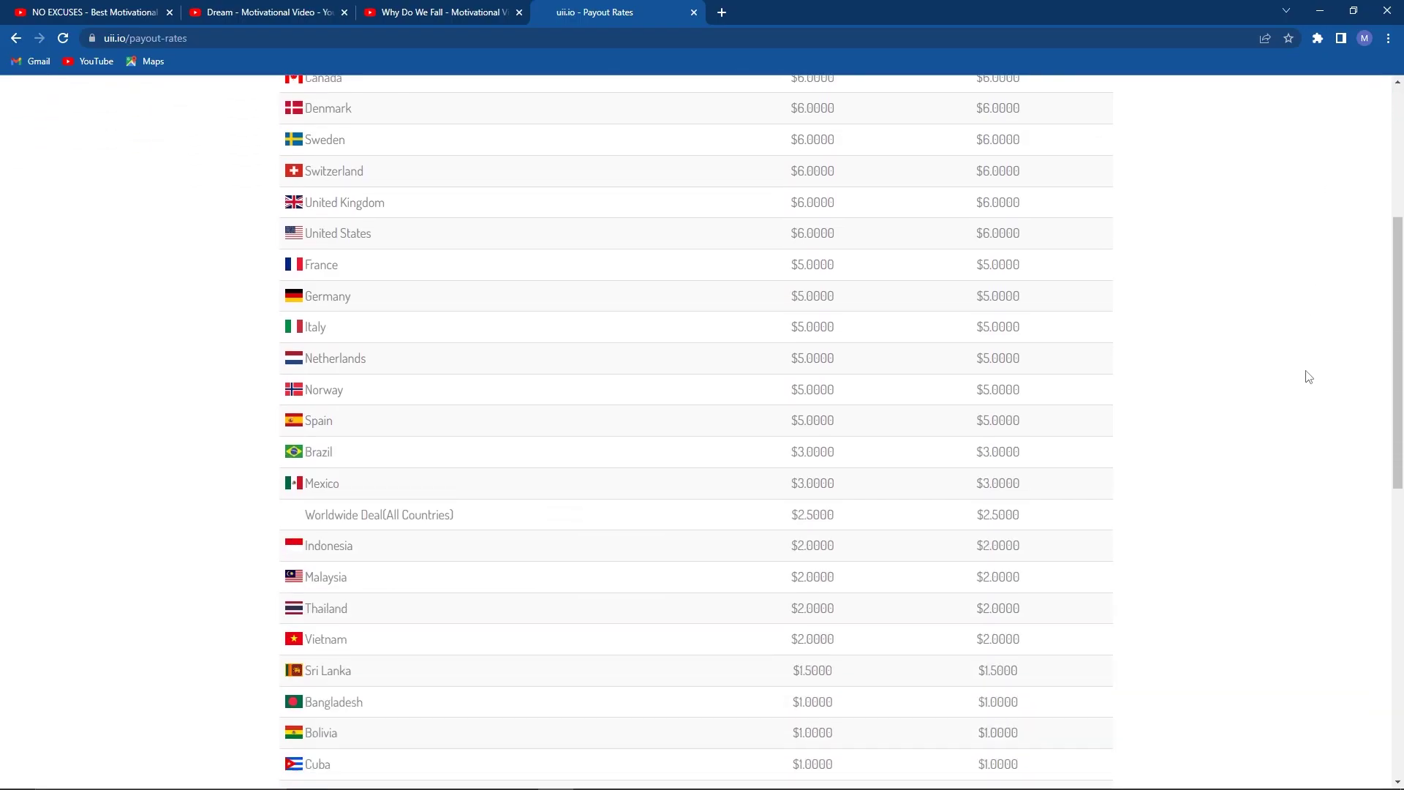
{"action": "scroll", "coordinate": [1302, 377], "scroll_direction": "down", "scroll_amount": 2}
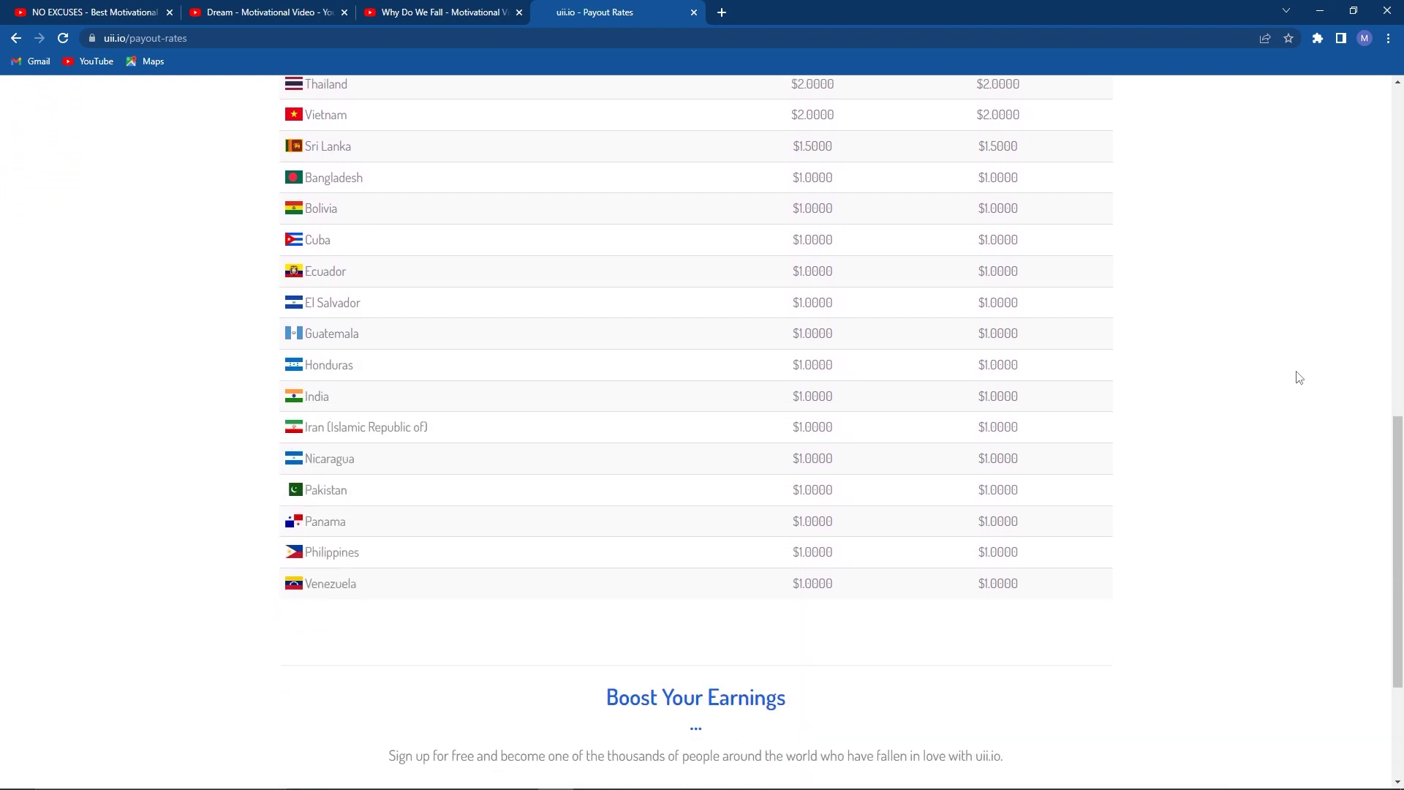
{"action": "scroll", "coordinate": [1294, 377], "scroll_direction": "up", "scroll_amount": 11}
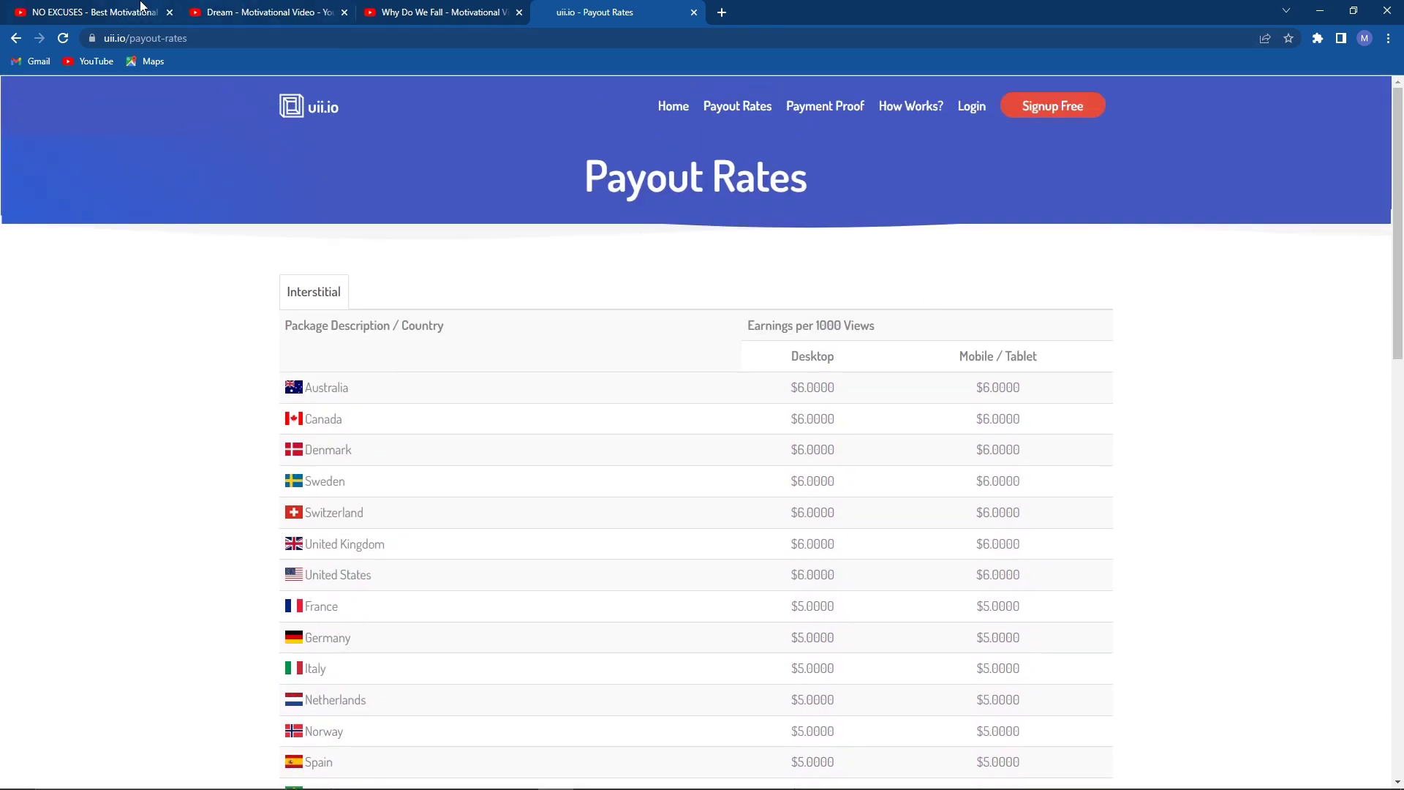
{"action": "left_click", "coordinate": [143, 8]}
{"action": "scroll", "coordinate": [585, 395], "scroll_direction": "down", "scroll_amount": 3}
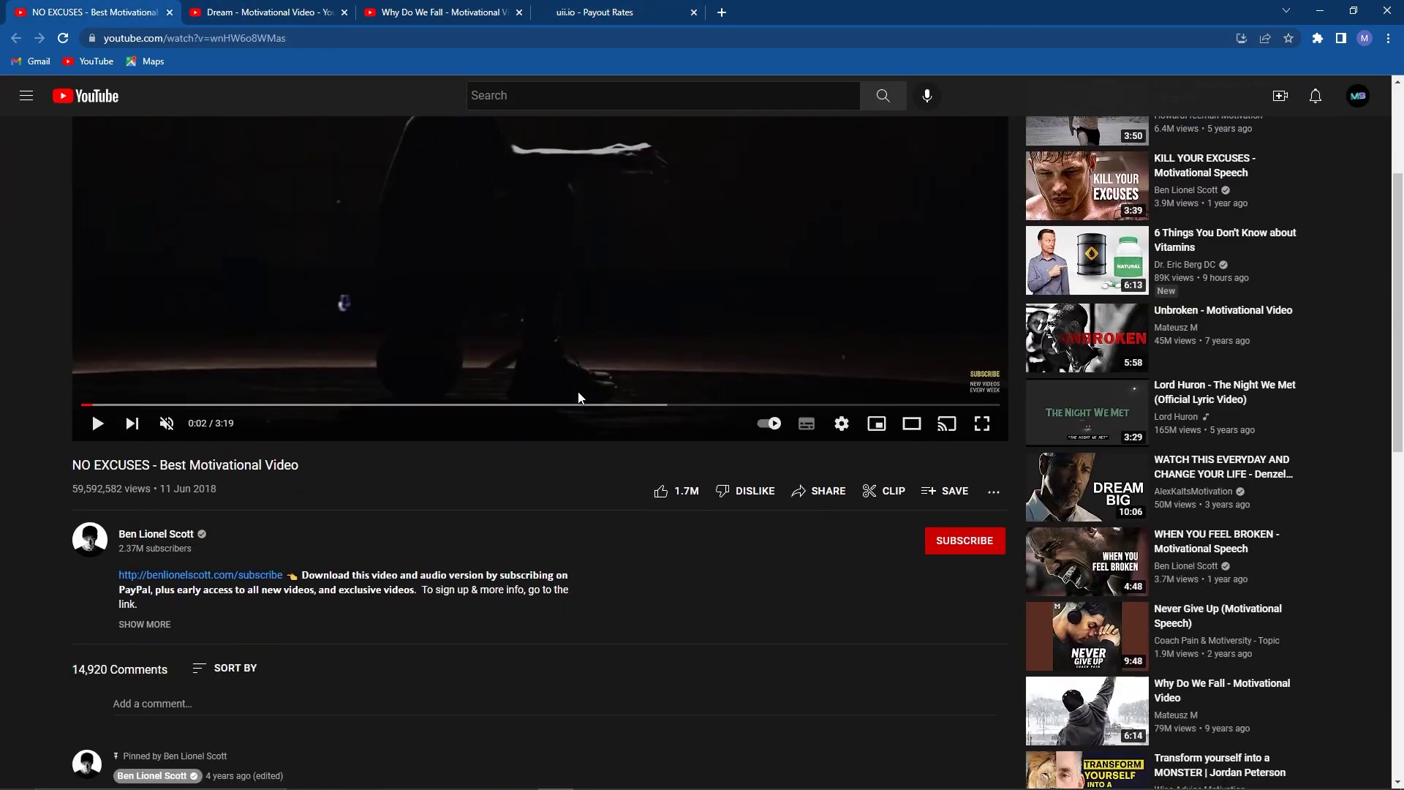
{"action": "scroll", "coordinate": [497, 512], "scroll_direction": "down", "scroll_amount": 5}
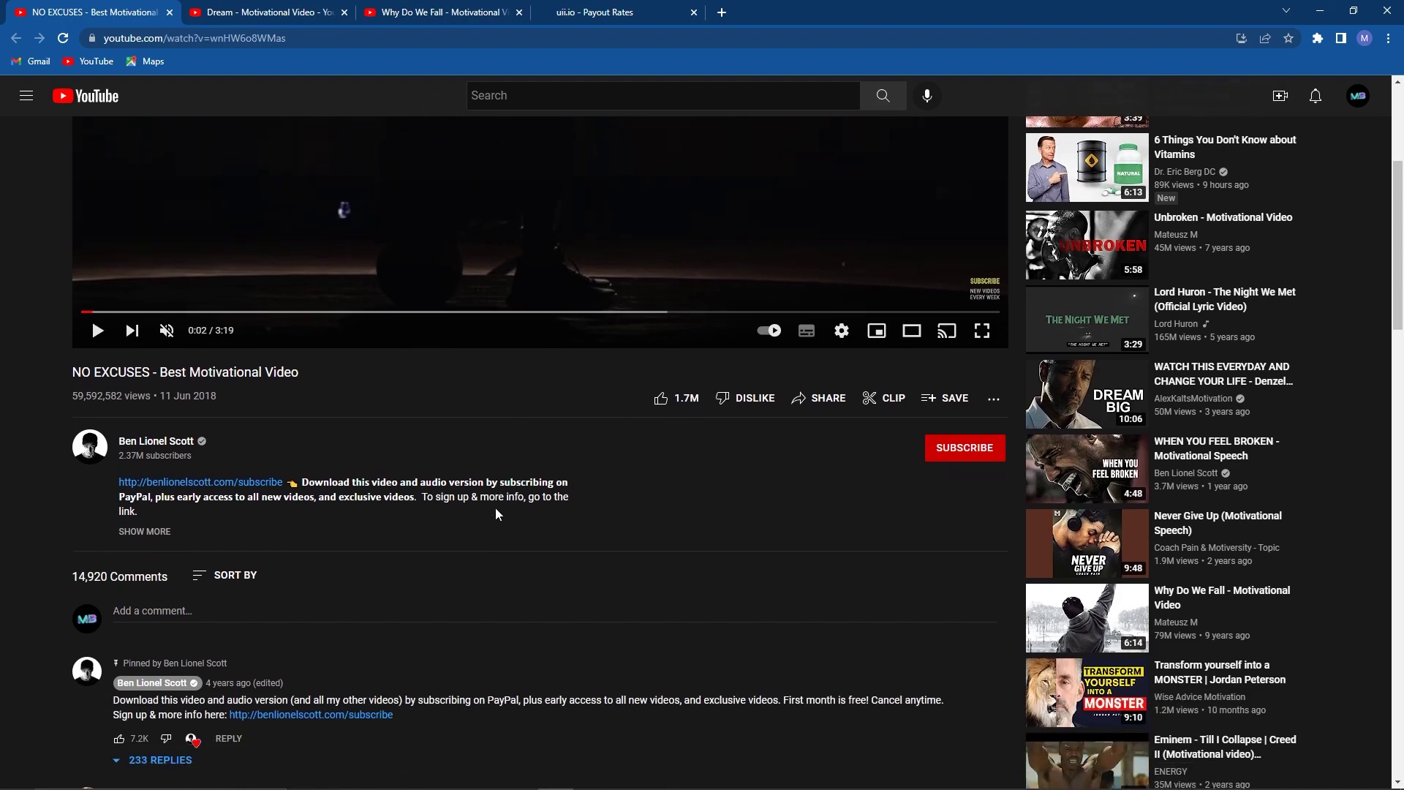
{"action": "scroll", "coordinate": [731, 504], "scroll_direction": "up", "scroll_amount": 5}
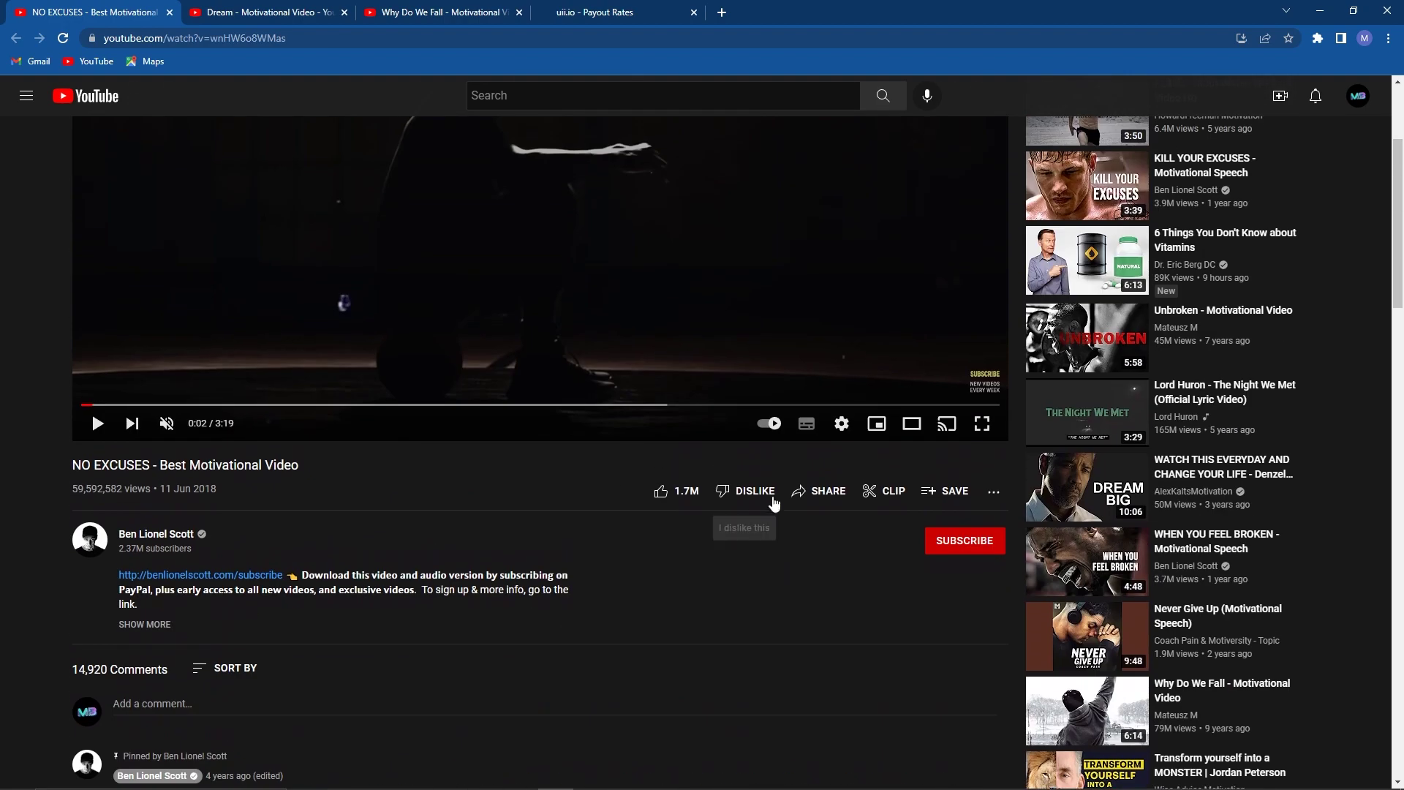
{"action": "left_click", "coordinate": [824, 496]}
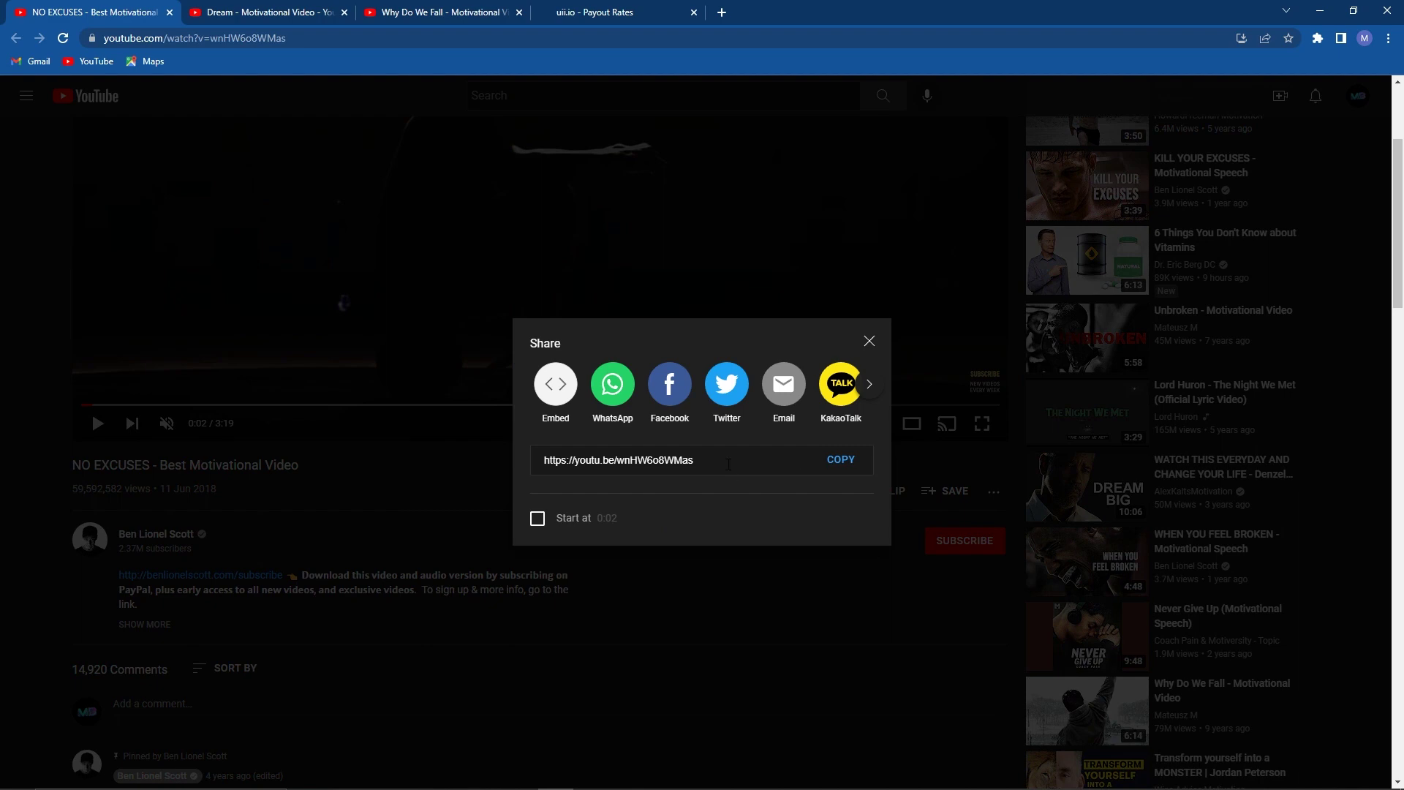
{"action": "left_click", "coordinate": [505, 470]}
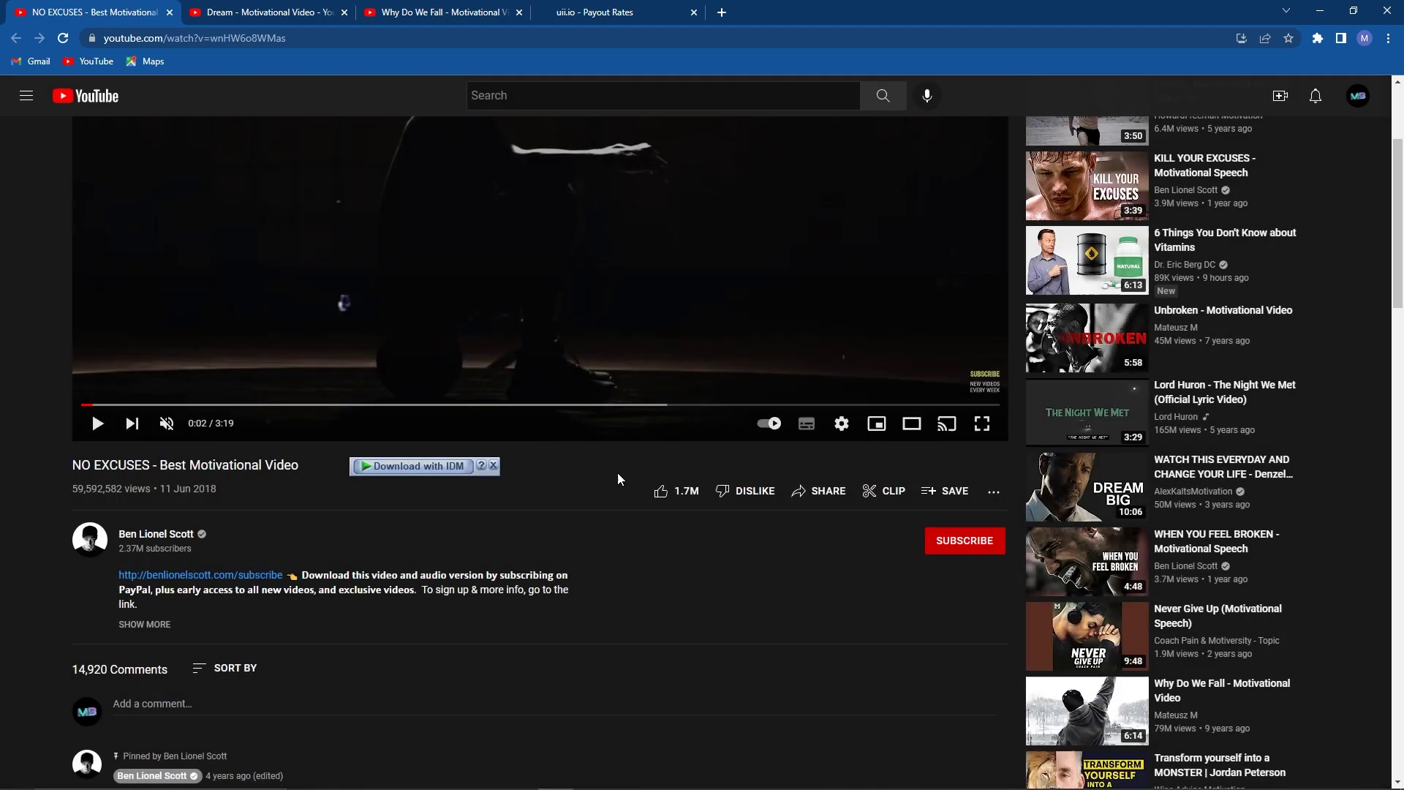
{"action": "left_click", "coordinate": [823, 503]}
{"action": "left_click", "coordinate": [840, 461]}
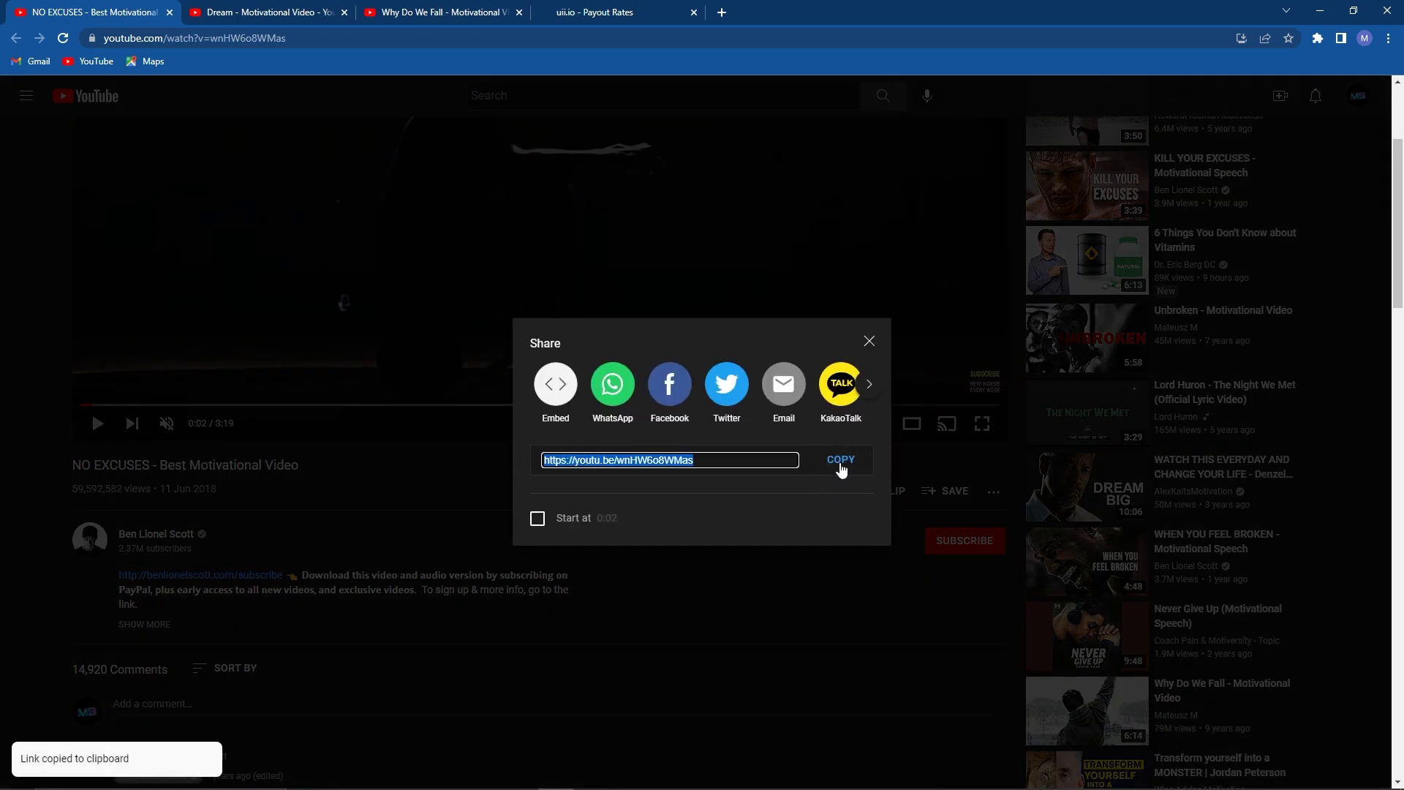
{"action": "left_click", "coordinate": [869, 341]}
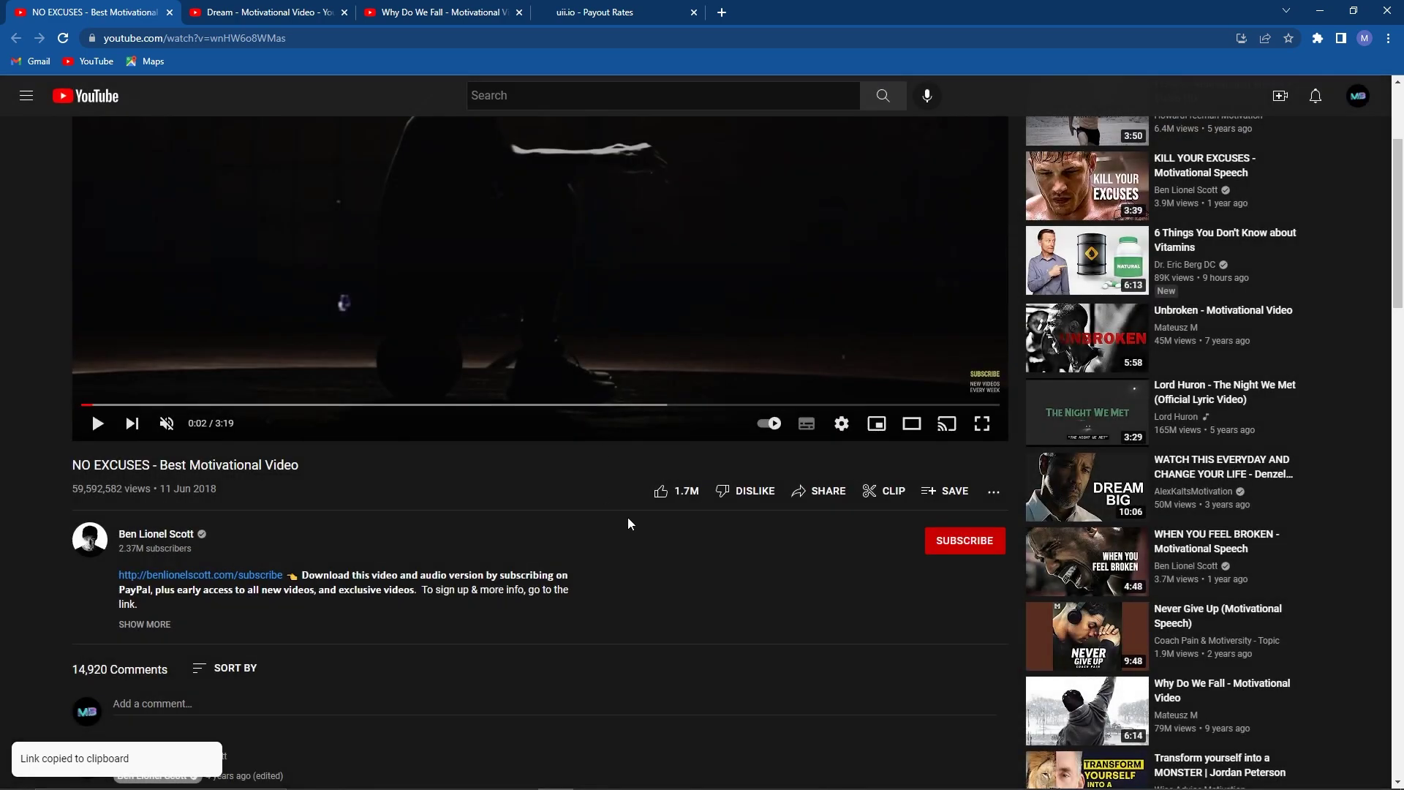
{"action": "scroll", "coordinate": [708, 508], "scroll_direction": "down", "scroll_amount": 6}
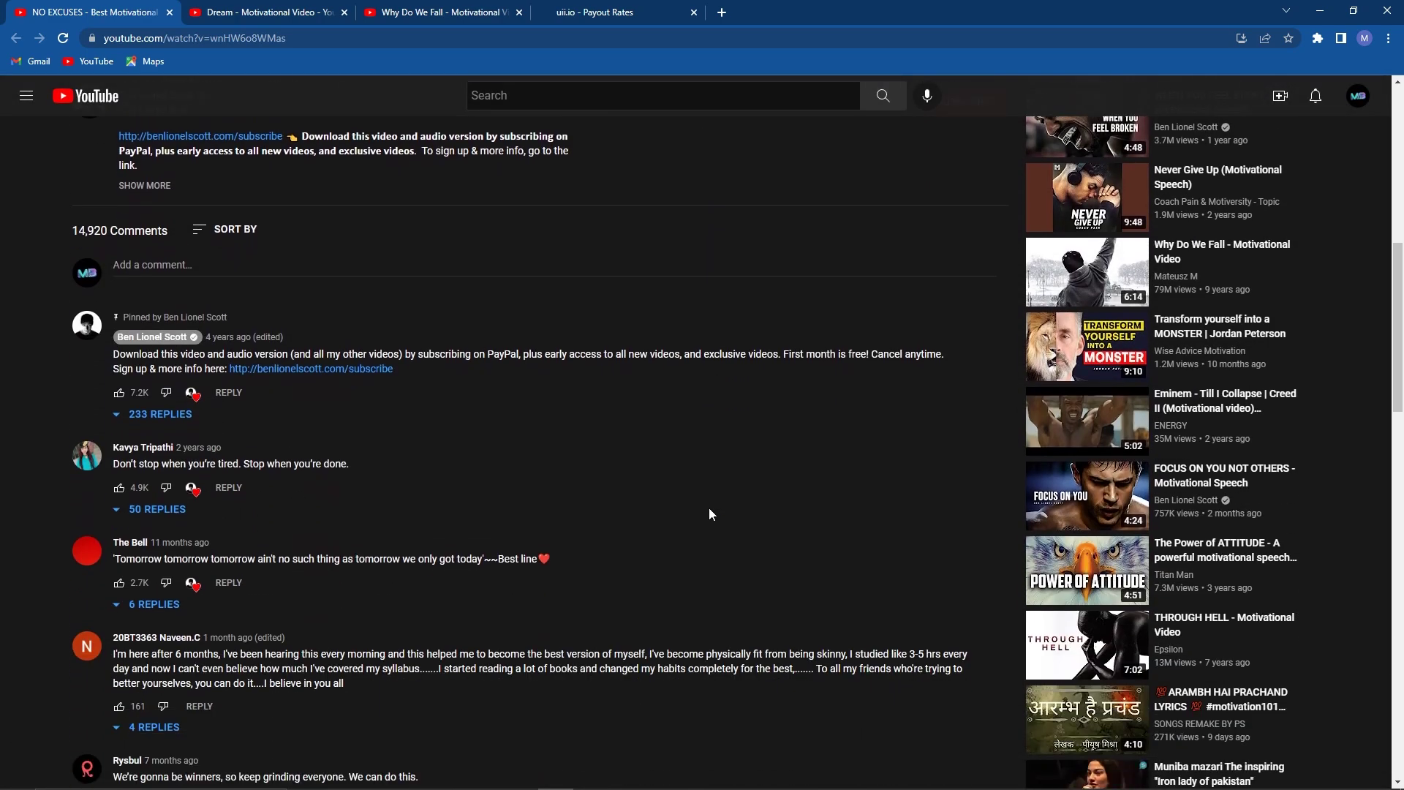
{"action": "scroll", "coordinate": [708, 507], "scroll_direction": "down", "scroll_amount": 3}
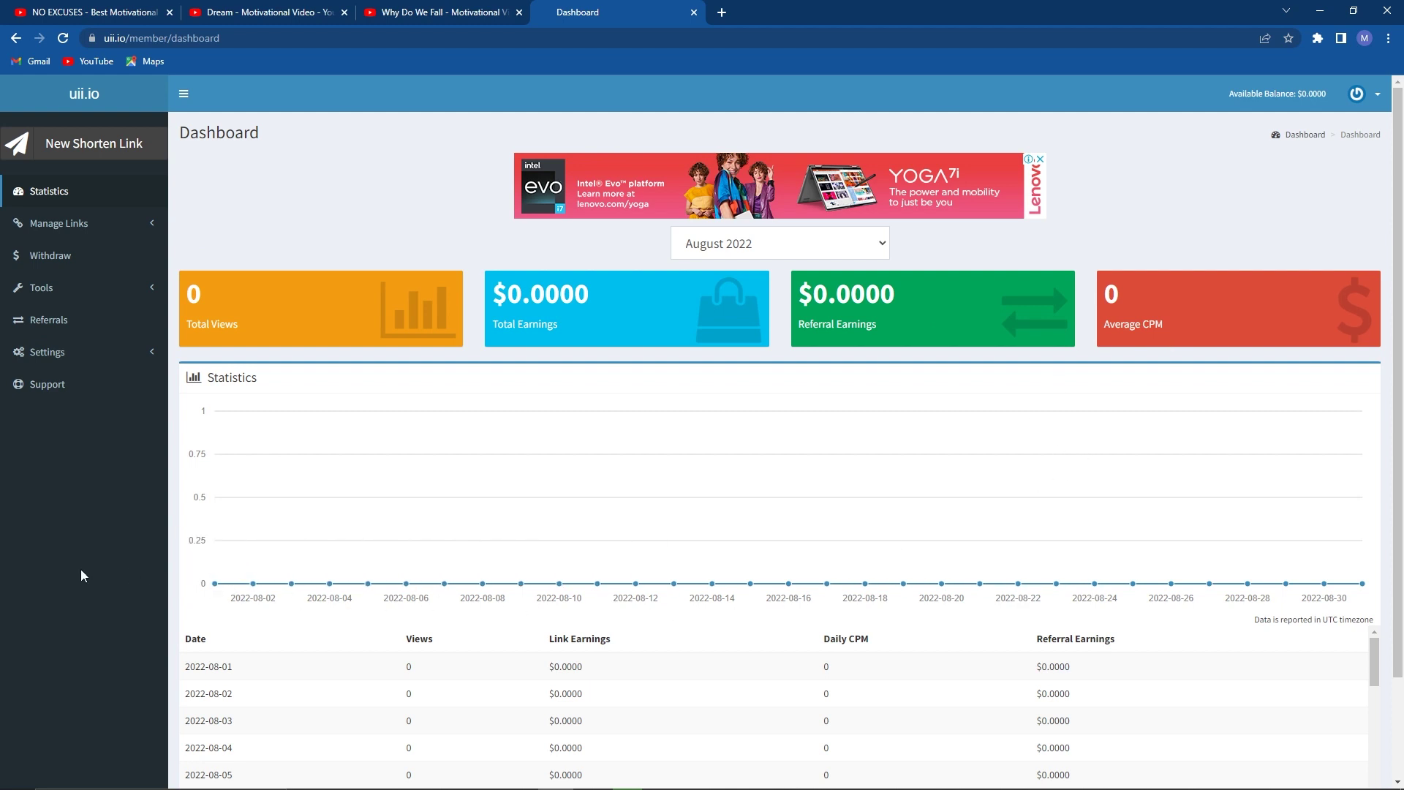
Open uii.io's New Shorten Link form, then bring up the NO EXCUSES video's share options.
{"action": "scroll", "coordinate": [190, 490], "scroll_direction": "down", "scroll_amount": 2}
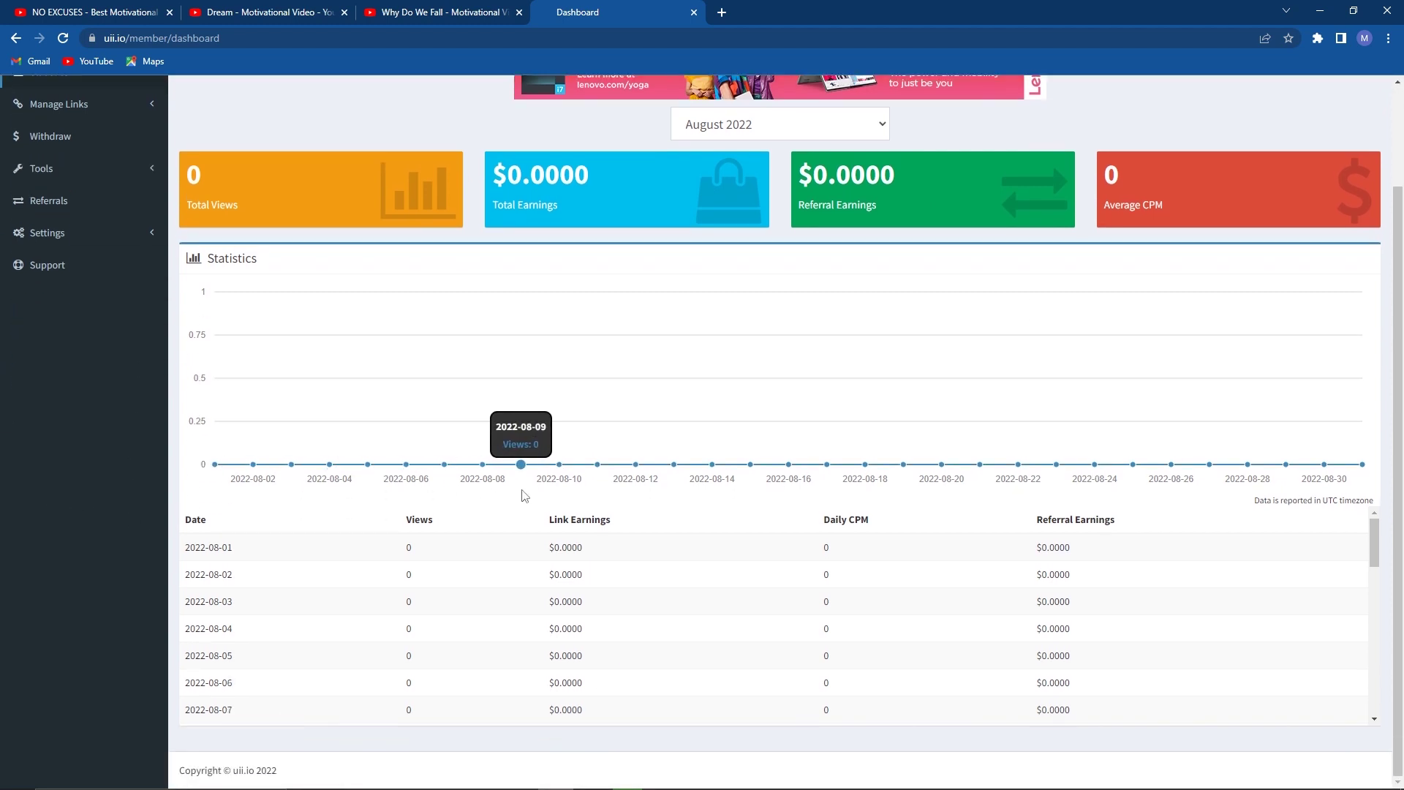
{"action": "scroll", "coordinate": [560, 545], "scroll_direction": "up", "scroll_amount": 2}
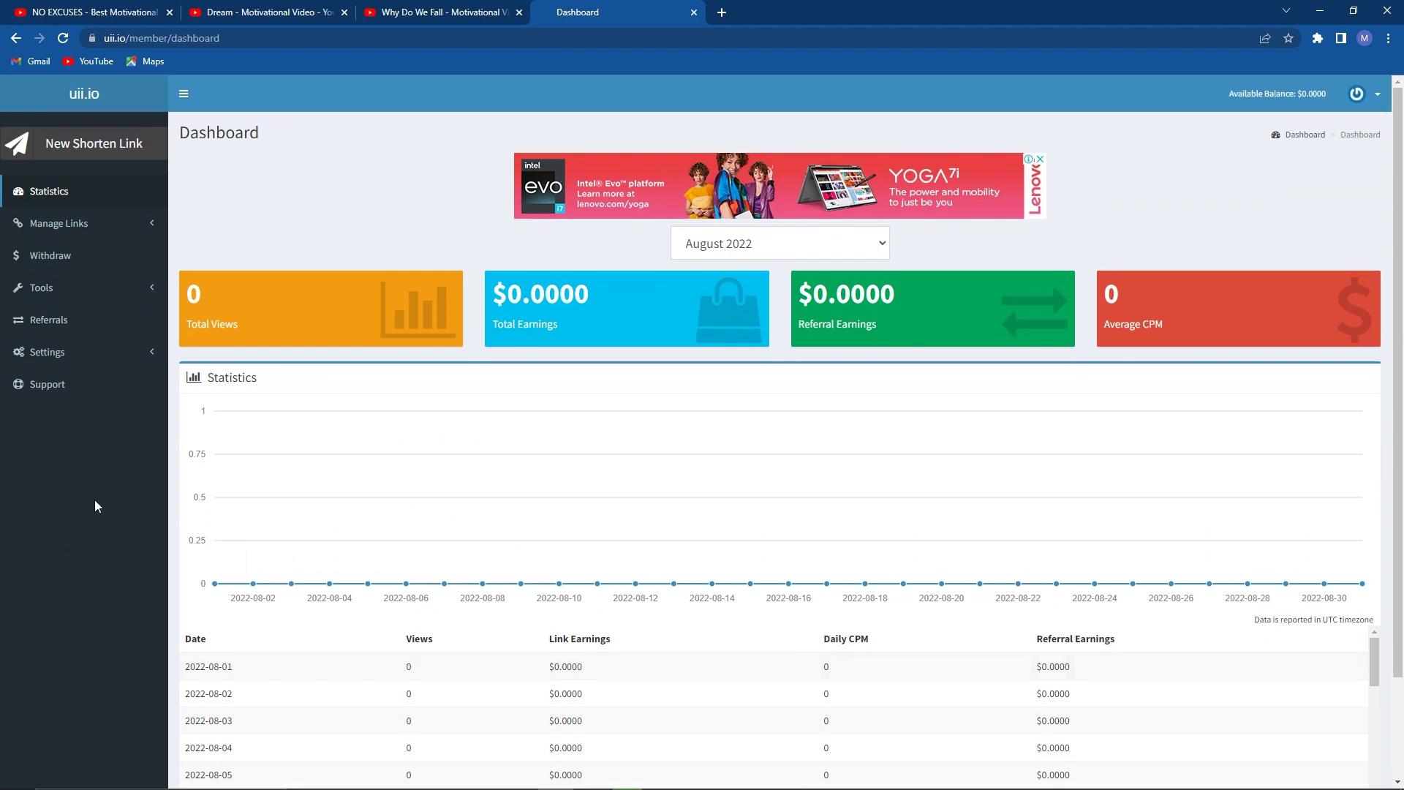
{"action": "left_click", "coordinate": [108, 140]}
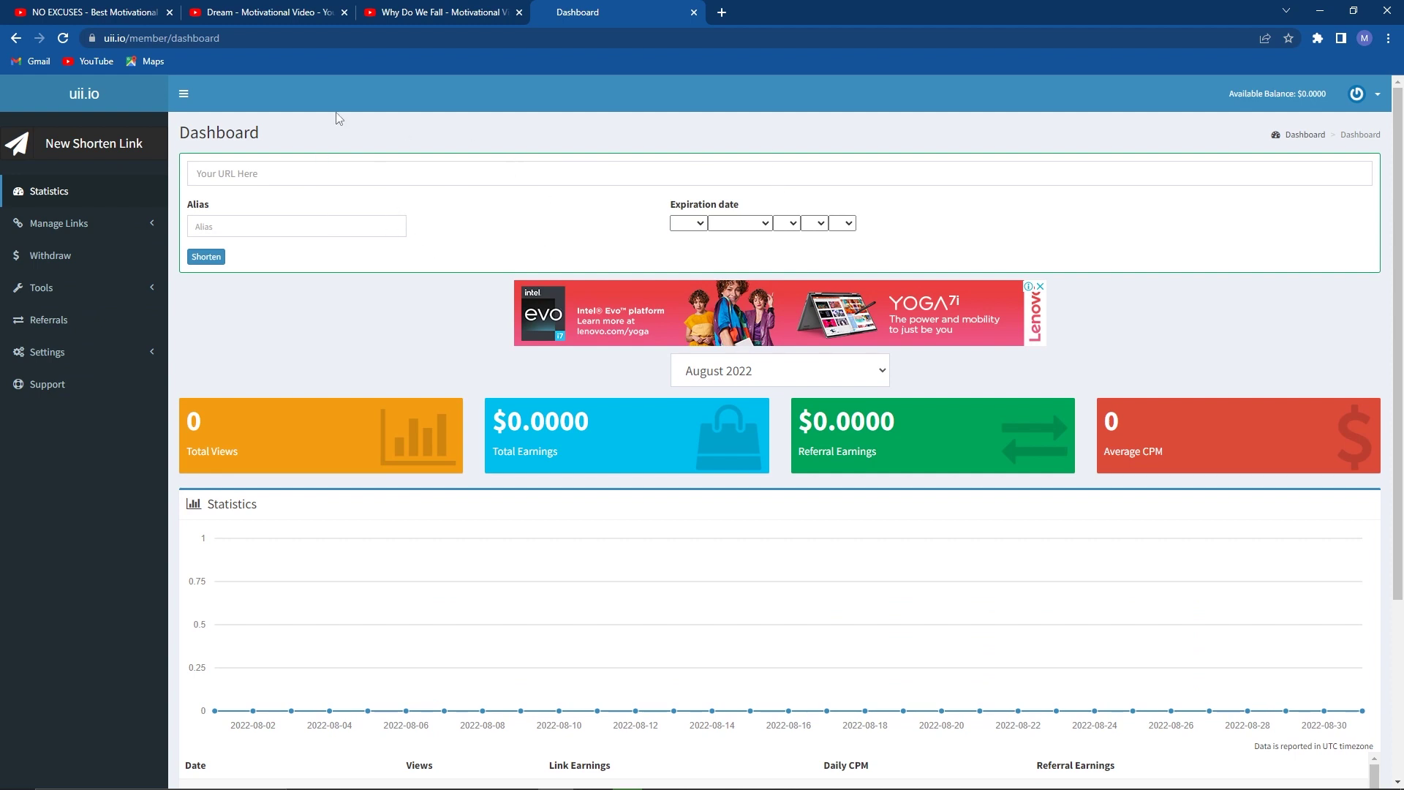
{"action": "left_click", "coordinate": [121, 7]}
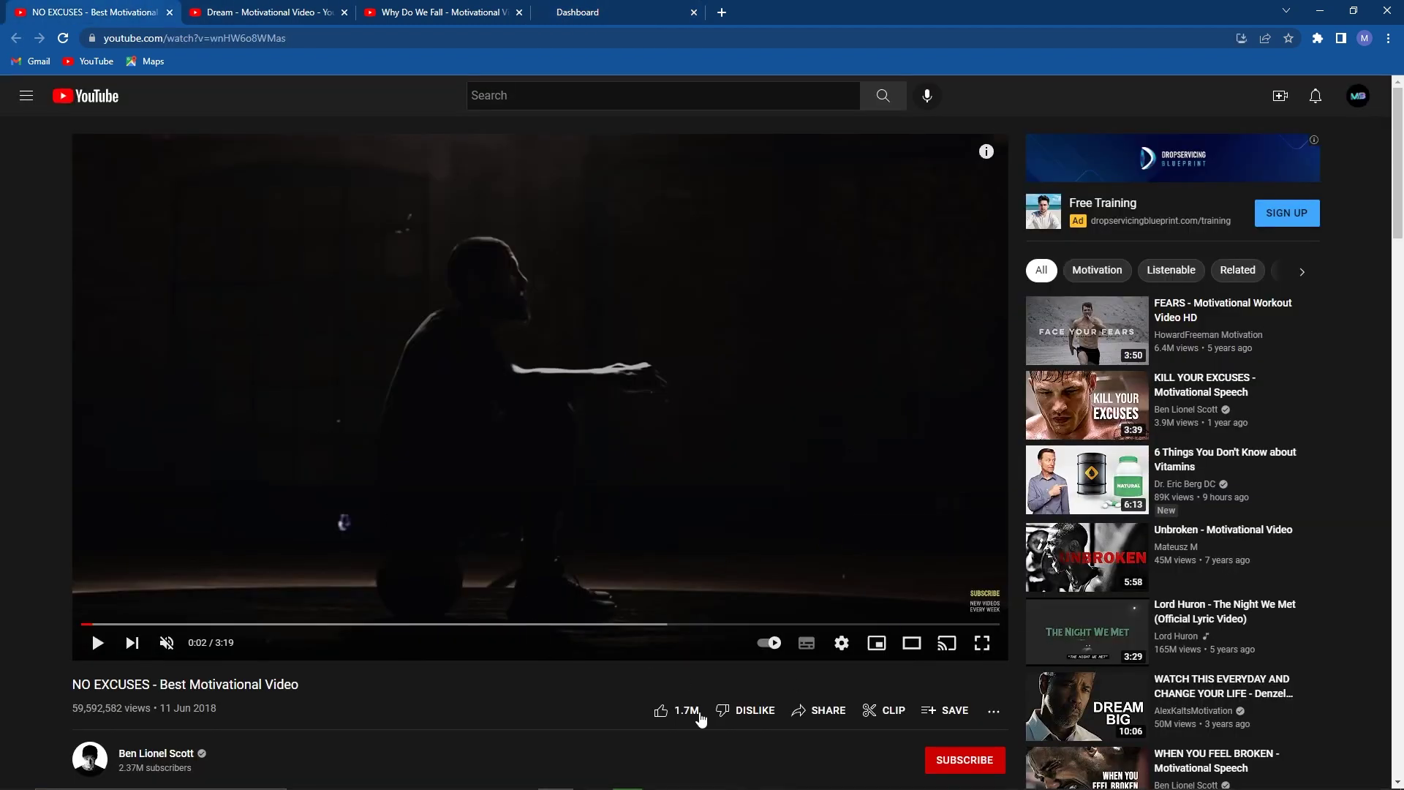
{"action": "left_click", "coordinate": [828, 713]}
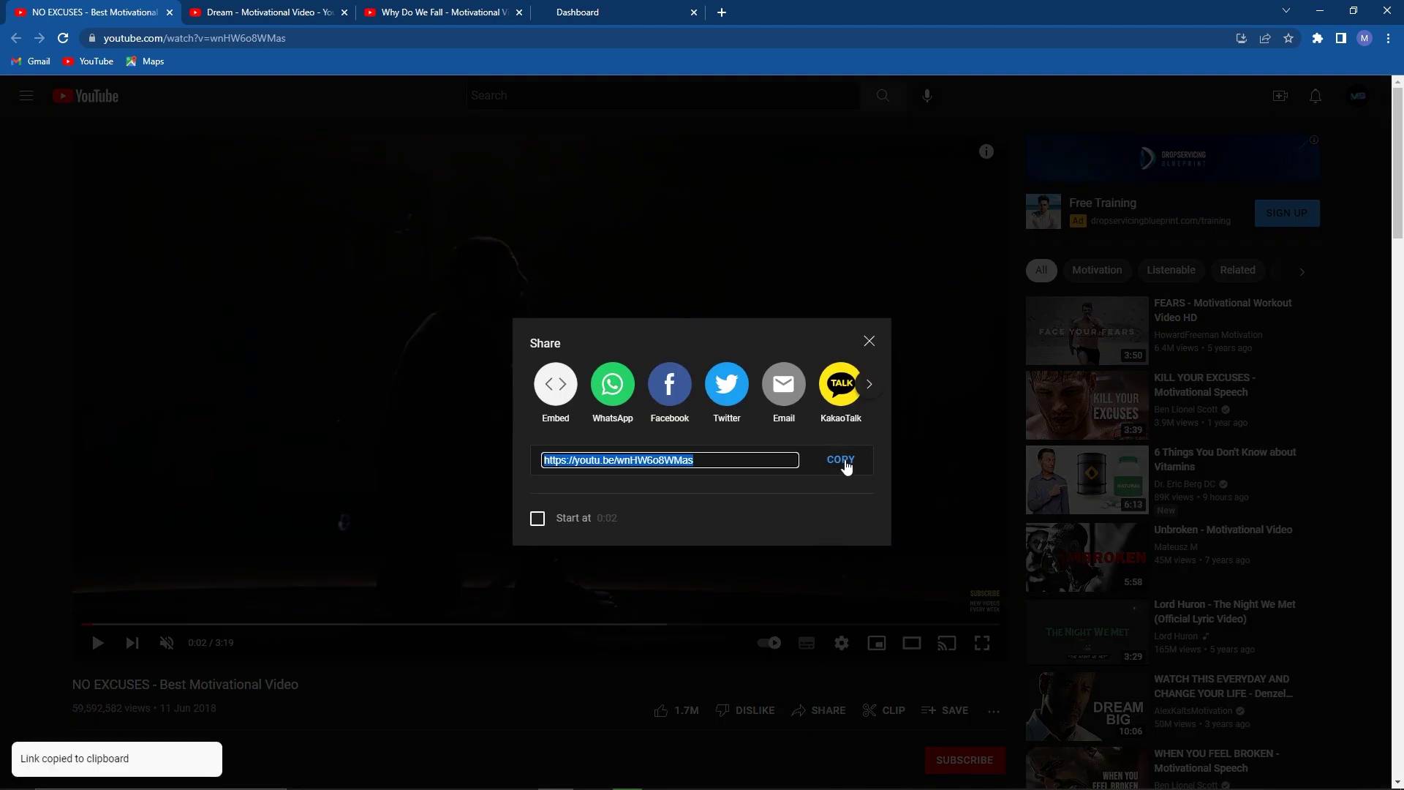
{"action": "left_click", "coordinate": [577, 10]}
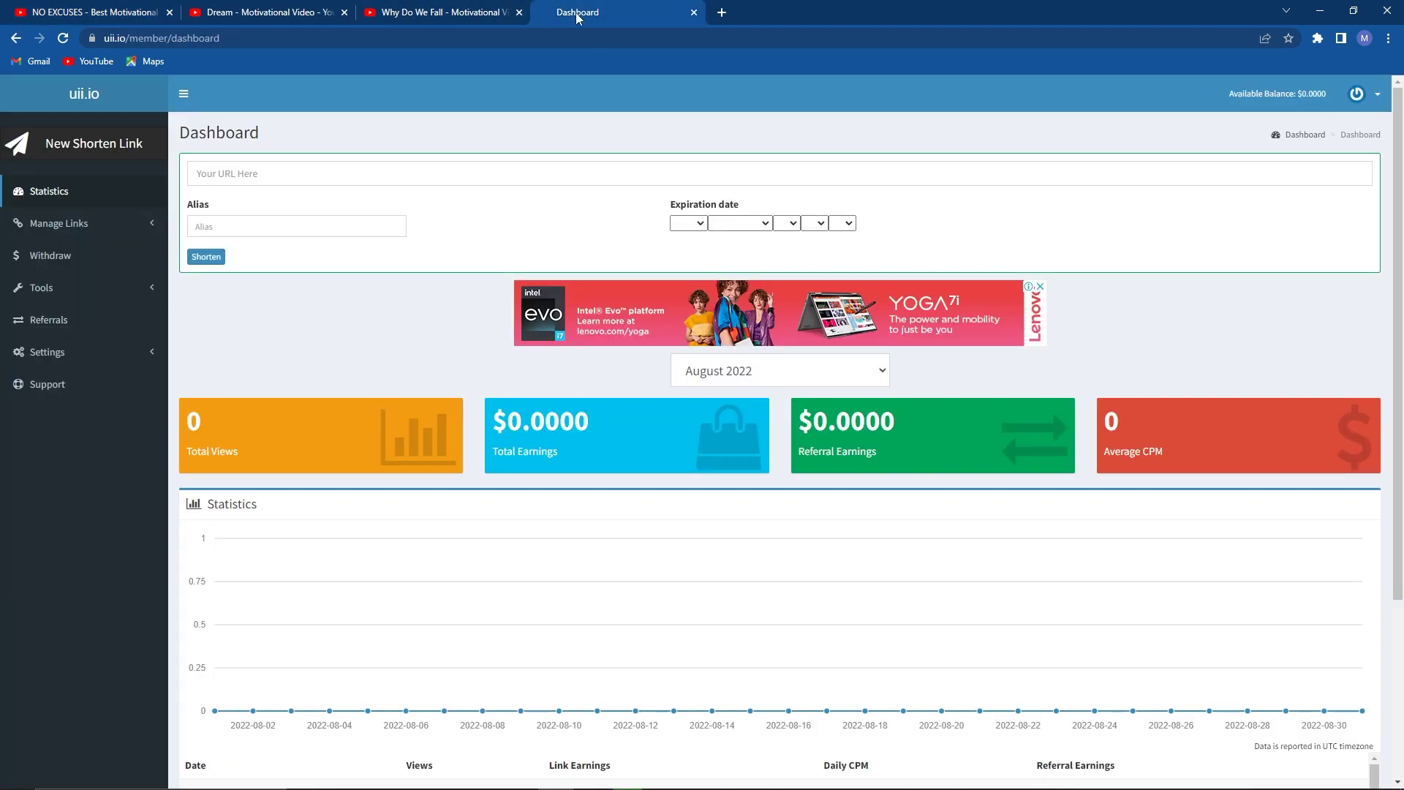
{"action": "right_click", "coordinate": [510, 168]}
{"action": "left_click", "coordinate": [555, 278]}
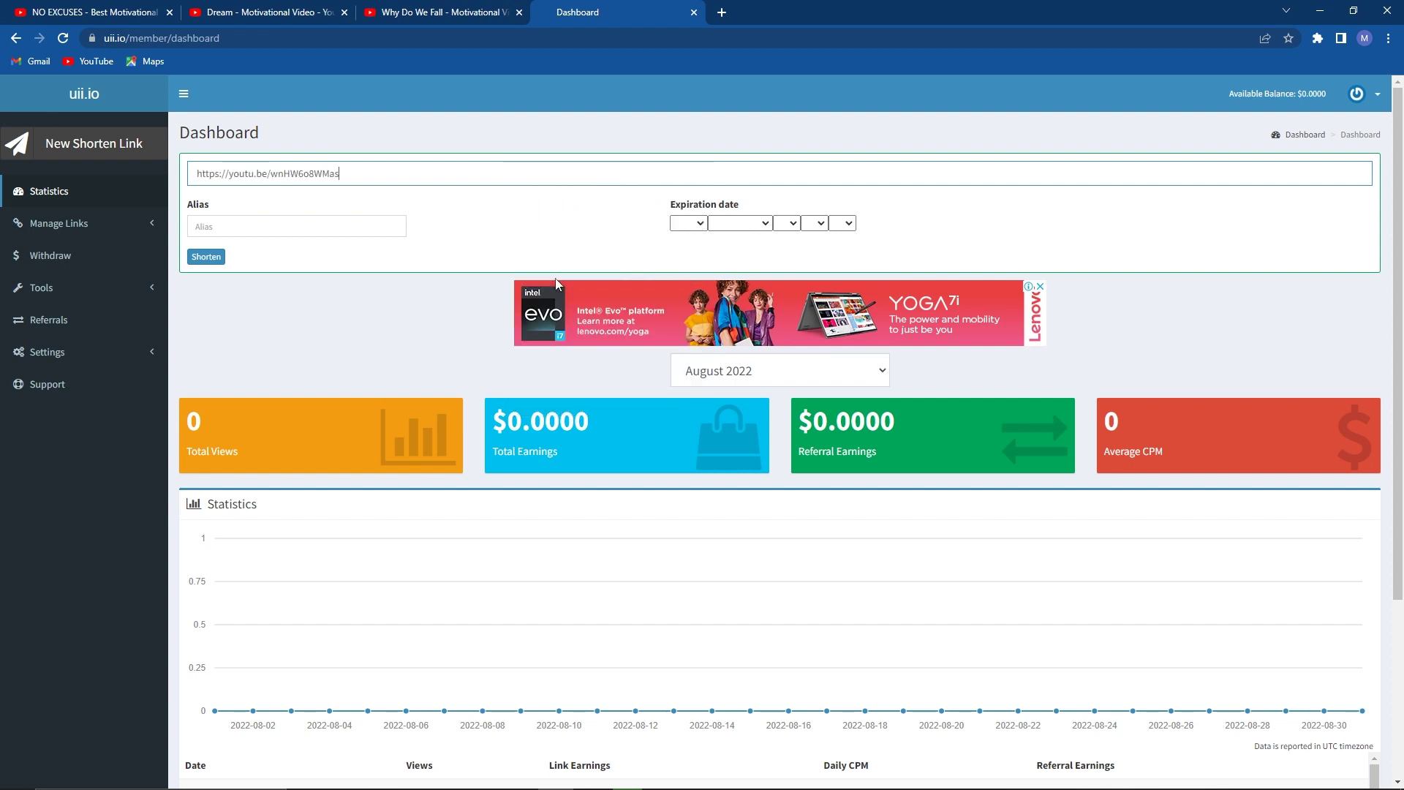
{"action": "left_click", "coordinate": [300, 232]}
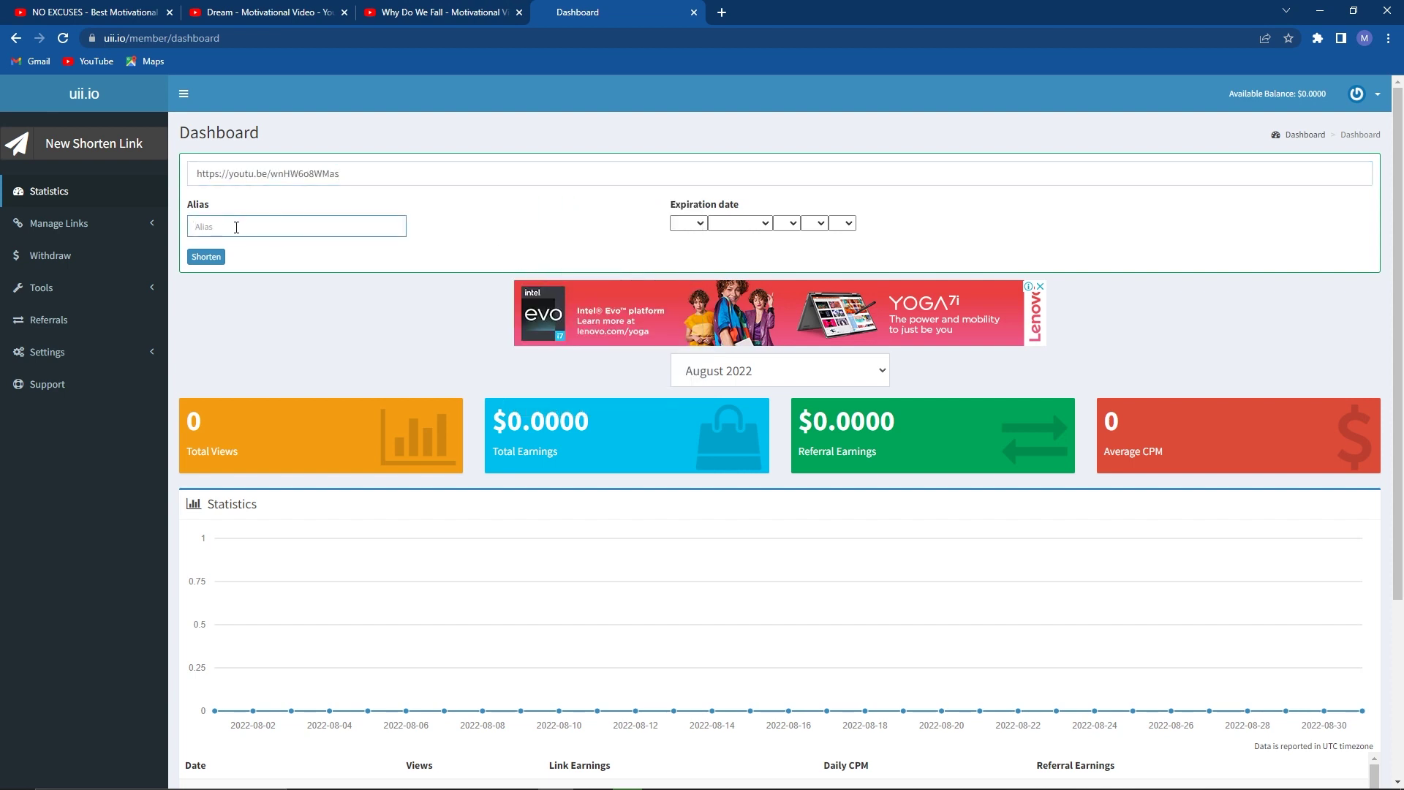
{"action": "left_click", "coordinate": [199, 256]}
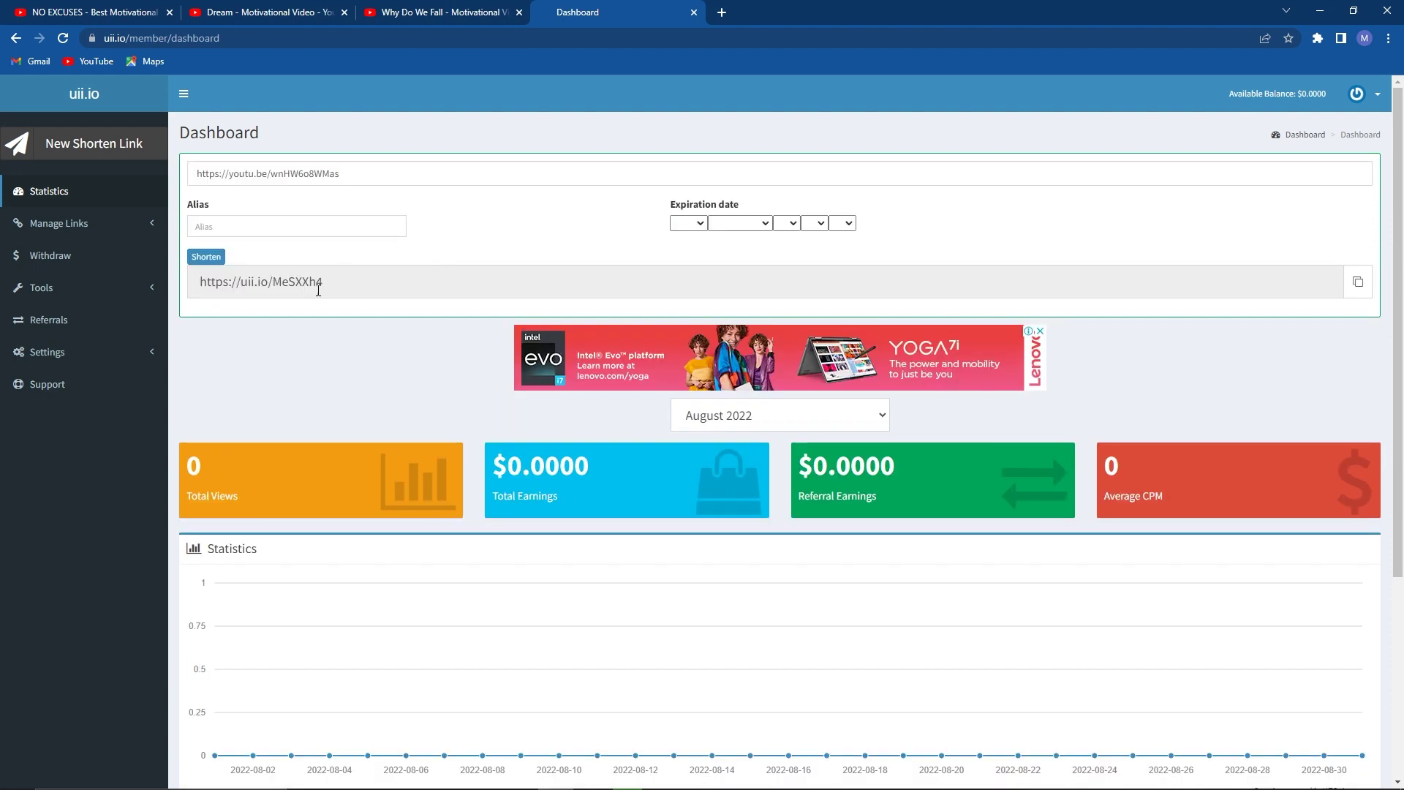
{"action": "left_click_drag", "start_coordinate": [397, 282], "coordinate": [198, 282]}
{"action": "left_click_drag", "start_coordinate": [220, 282], "coordinate": [280, 284]}
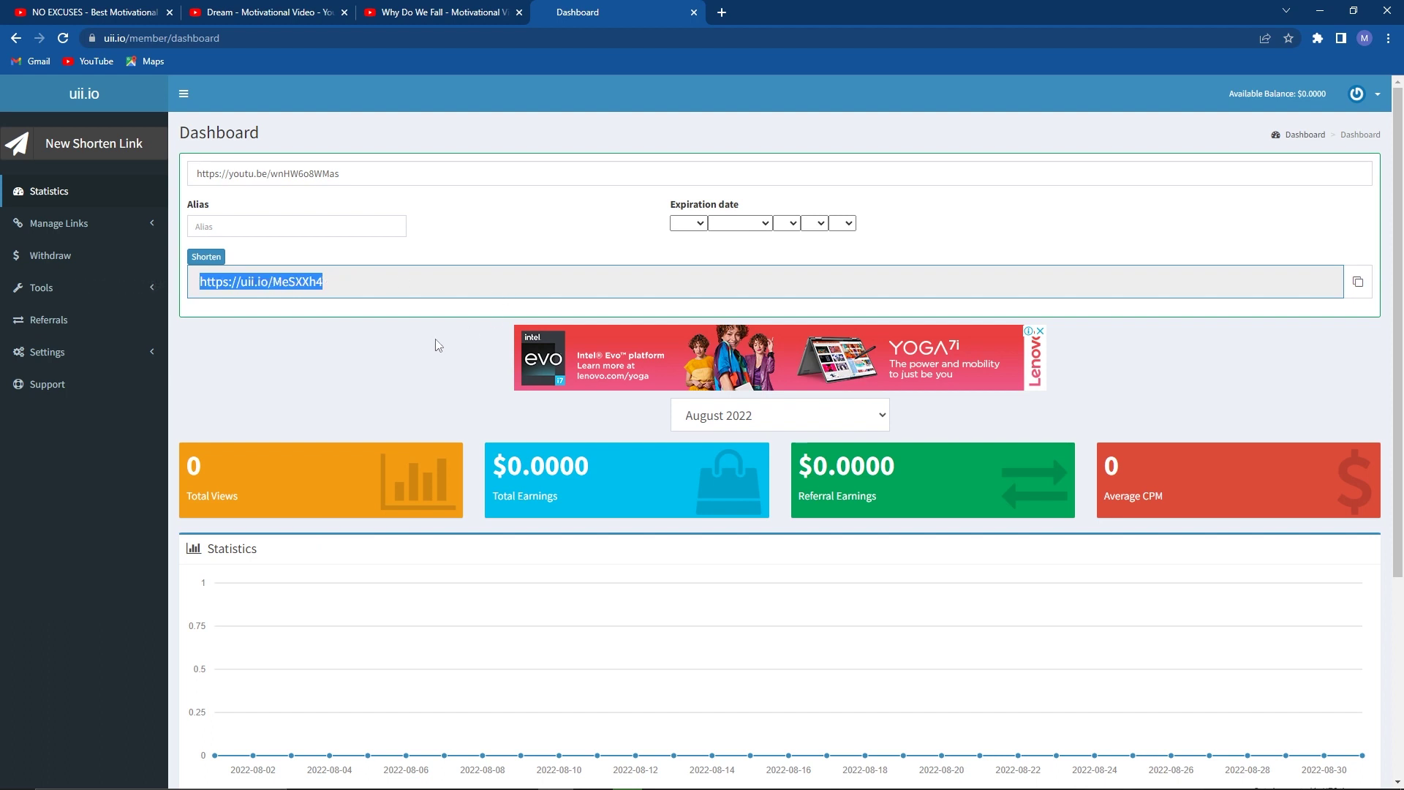
{"action": "scroll", "coordinate": [618, 372], "scroll_direction": "down", "scroll_amount": 1}
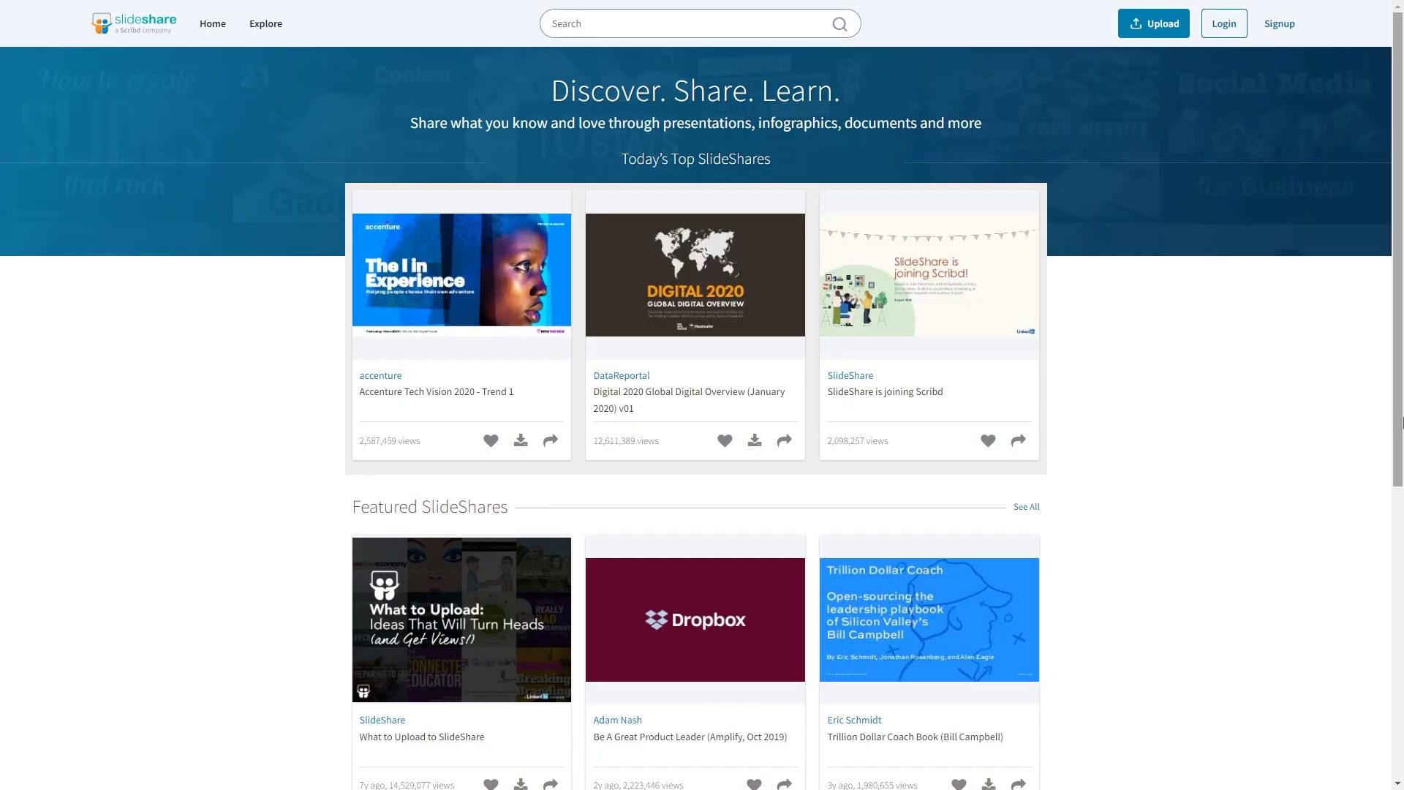
Reload the SlideShare homepage and open the "SlideShare is joining Scribd" presentation.
{"action": "left_click", "coordinate": [122, 29]}
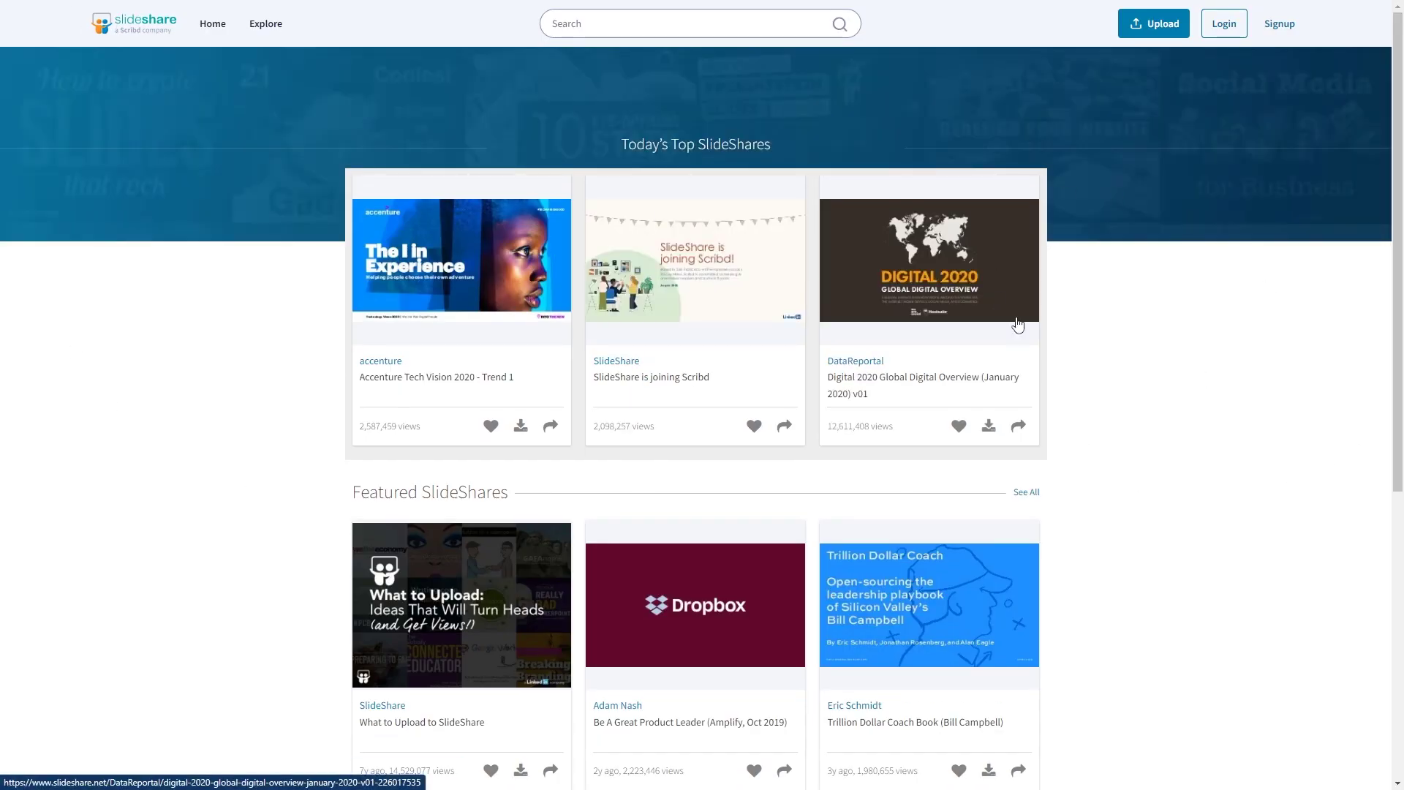
{"action": "scroll", "coordinate": [1320, 252], "scroll_direction": "down", "scroll_amount": 3}
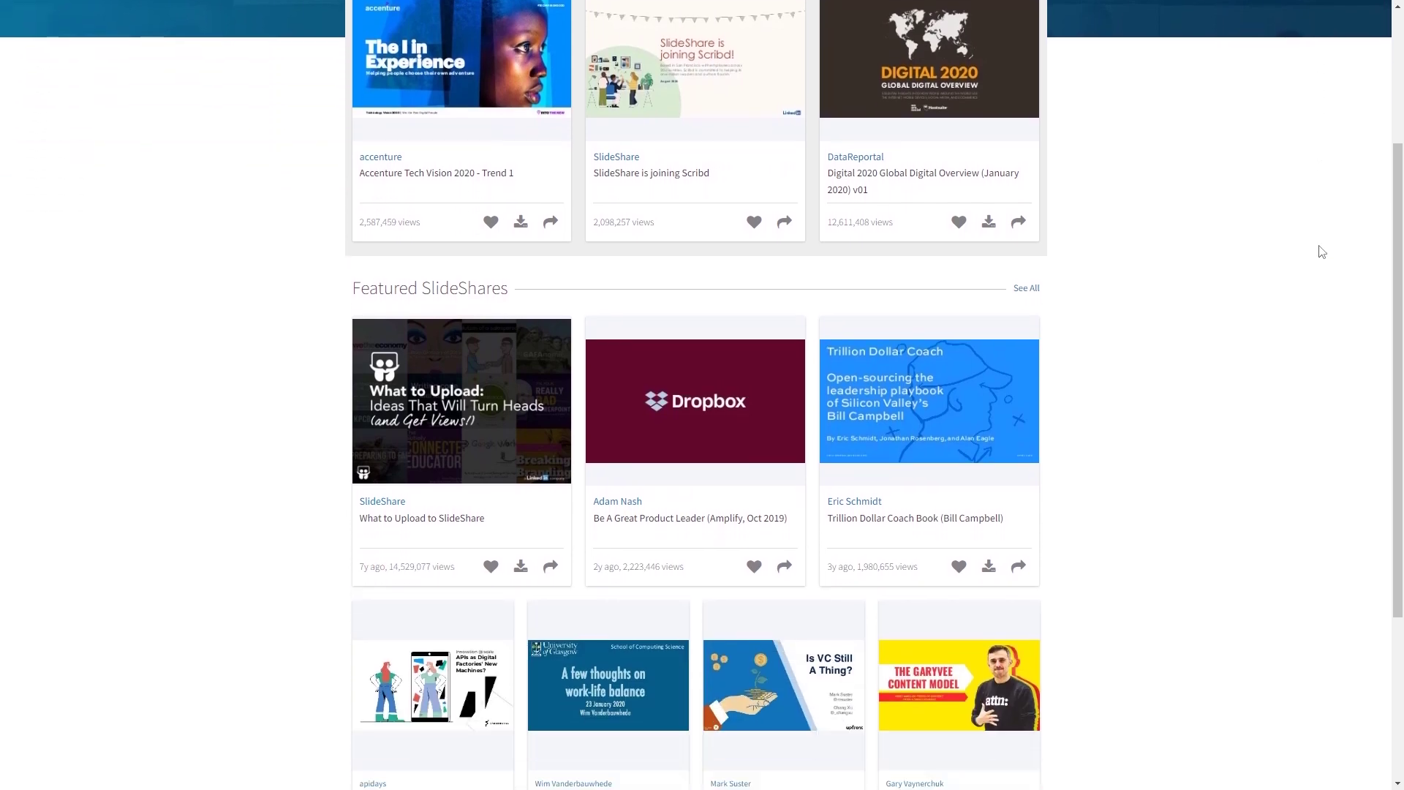
{"action": "scroll", "coordinate": [1321, 248], "scroll_direction": "down", "scroll_amount": 1}
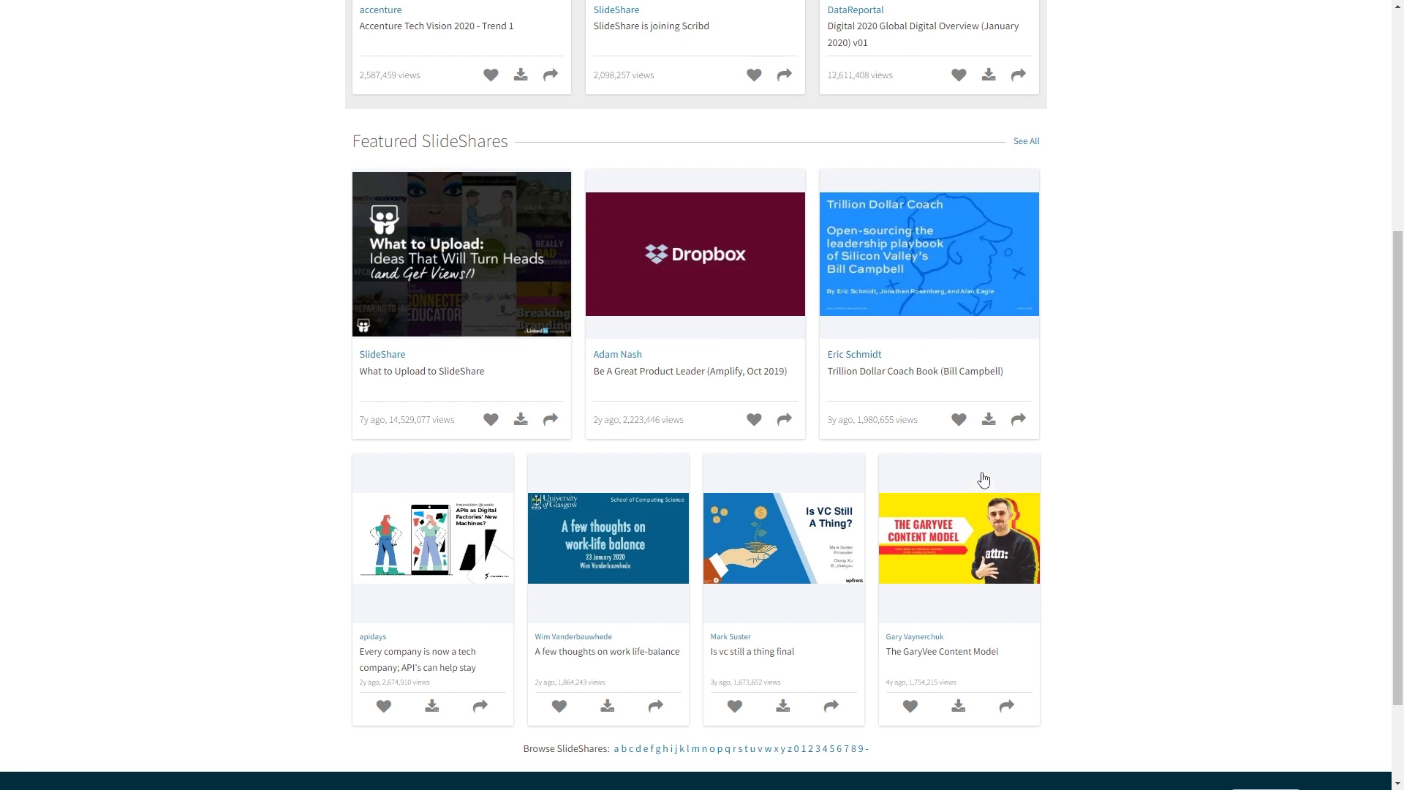
{"action": "scroll", "coordinate": [324, 528], "scroll_direction": "up", "scroll_amount": 4}
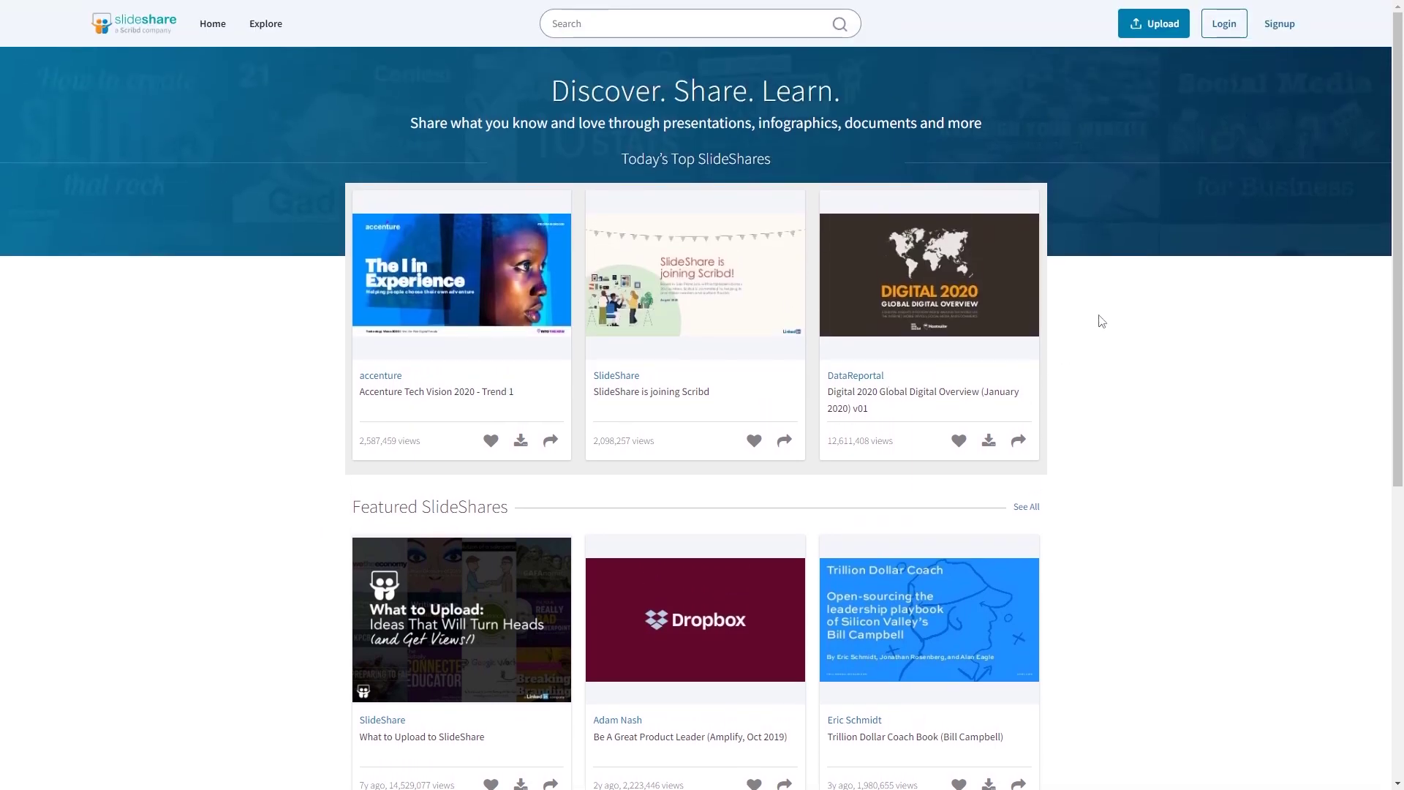
{"action": "left_click", "coordinate": [739, 286]}
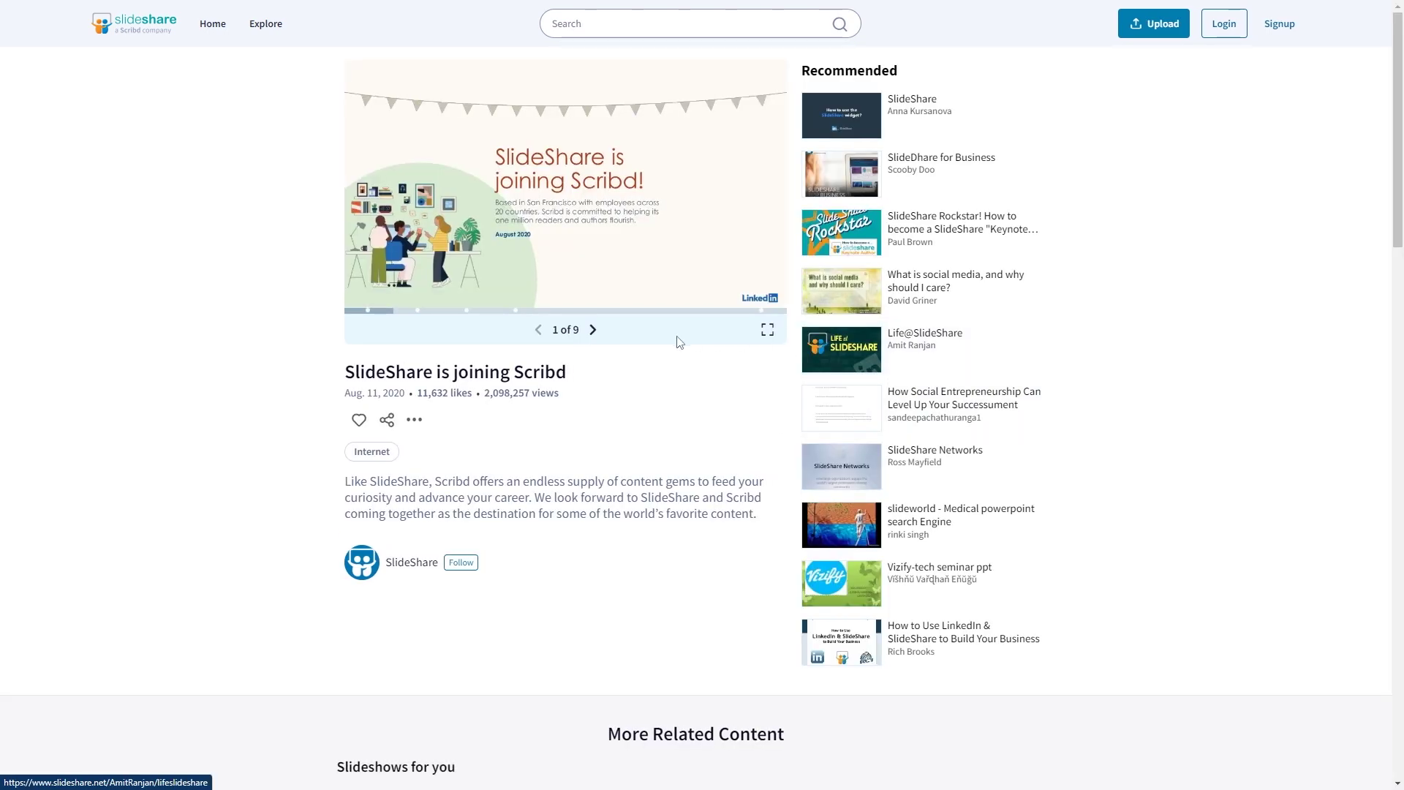
Page through the presentation to the final Thank you slide, 9 of 9.
{"action": "left_click", "coordinate": [595, 330]}
{"action": "left_click", "coordinate": [594, 329]}
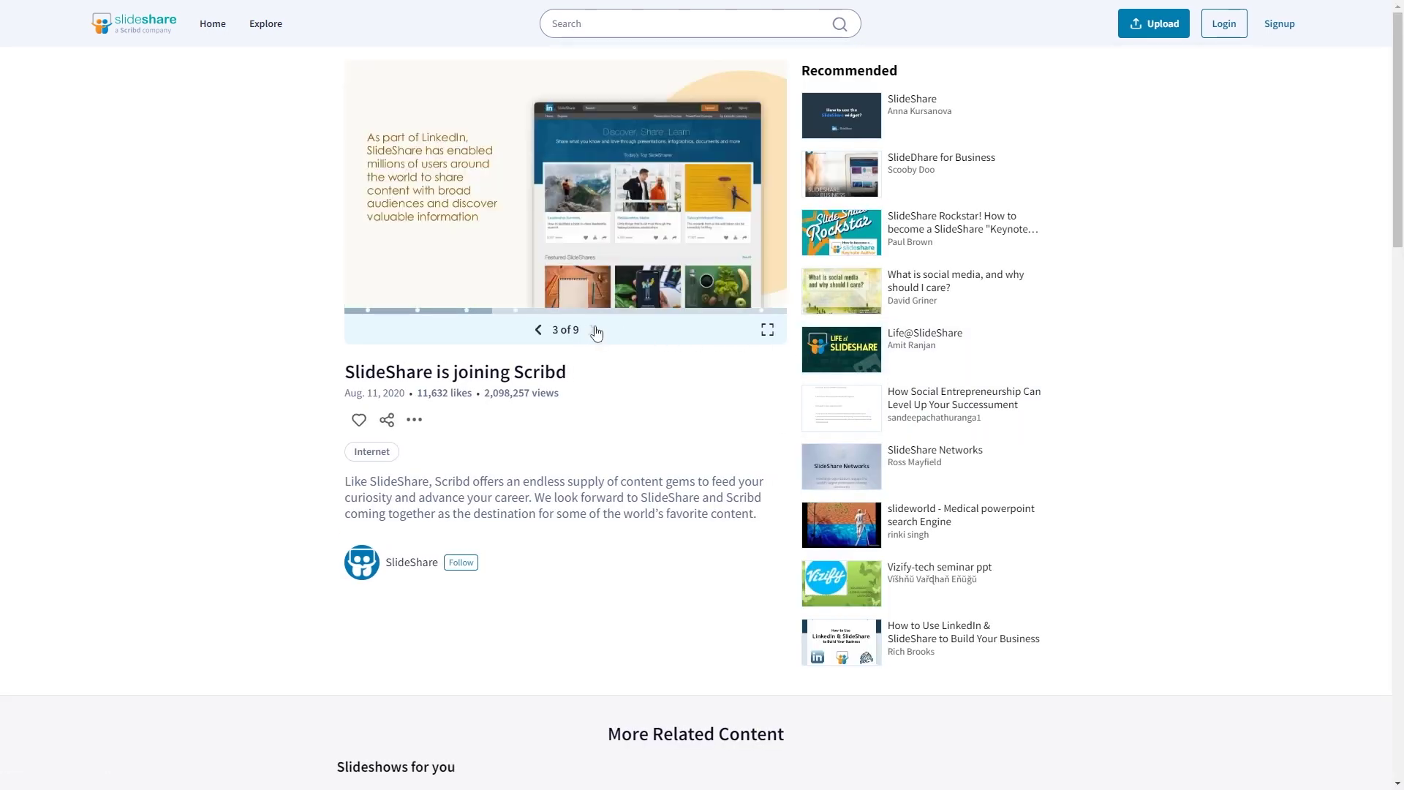
{"action": "left_click", "coordinate": [595, 329]}
{"action": "left_click", "coordinate": [595, 330]}
{"action": "left_click", "coordinate": [594, 330]}
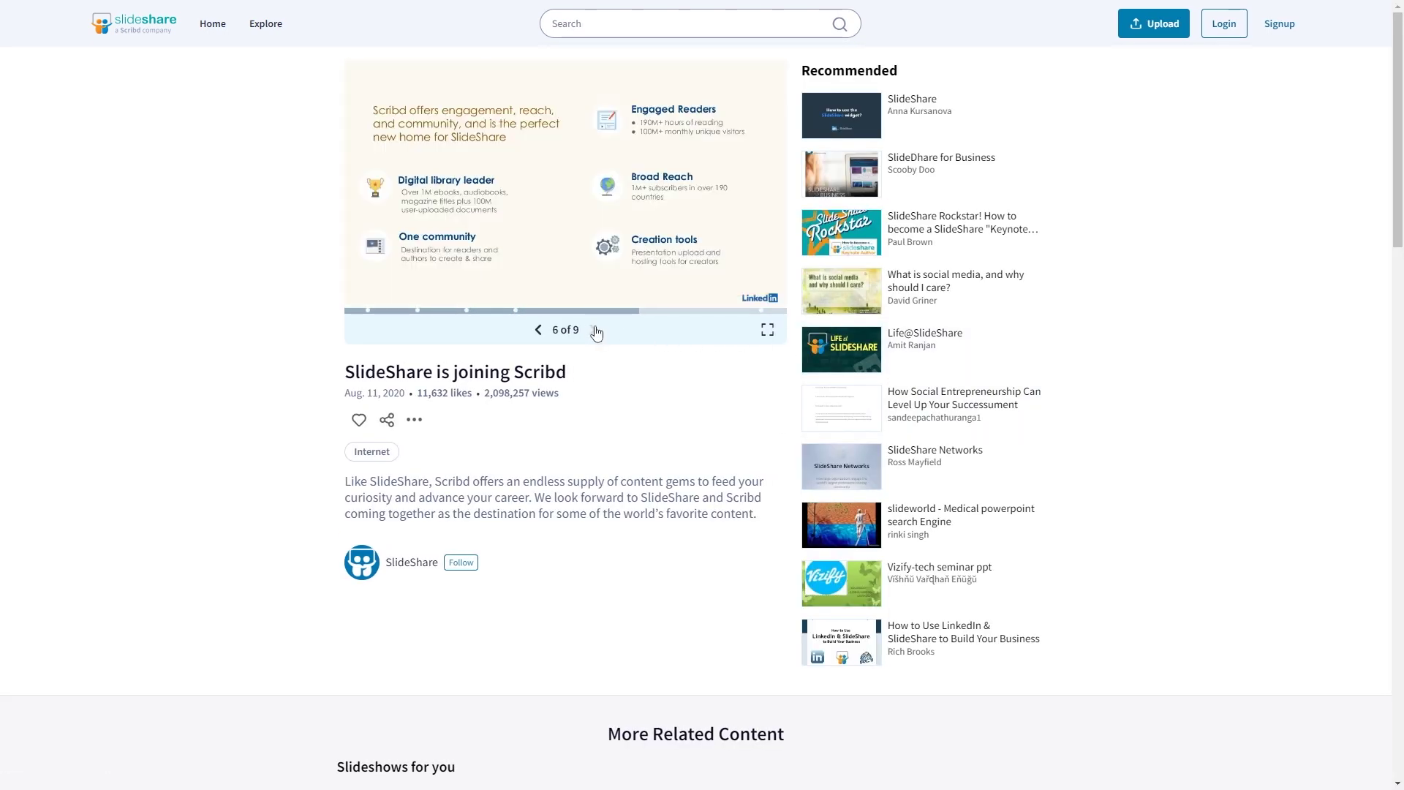
{"action": "left_click", "coordinate": [595, 330]}
{"action": "left_click", "coordinate": [594, 330]}
{"action": "left_click", "coordinate": [595, 330]}
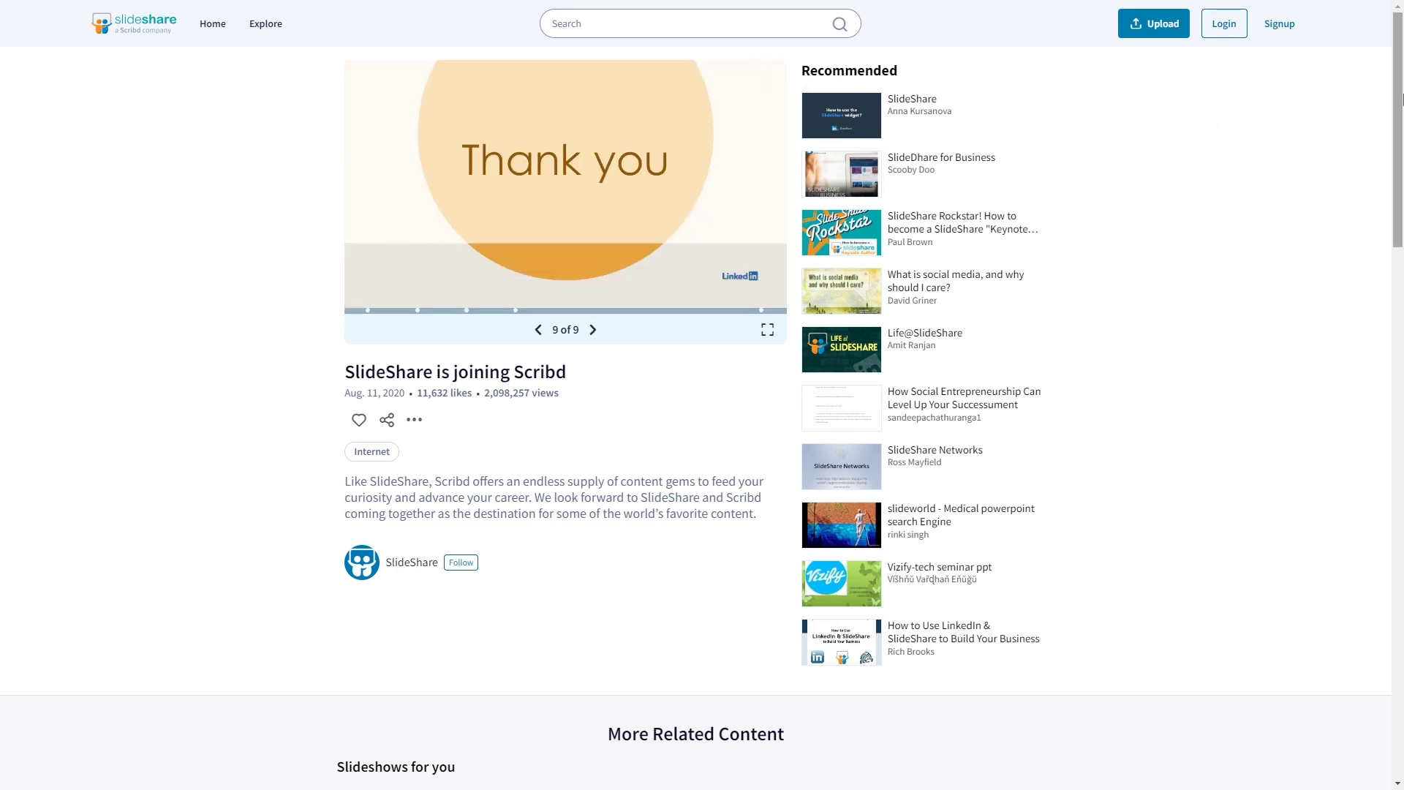
{"action": "left_click", "coordinate": [1272, 33]}
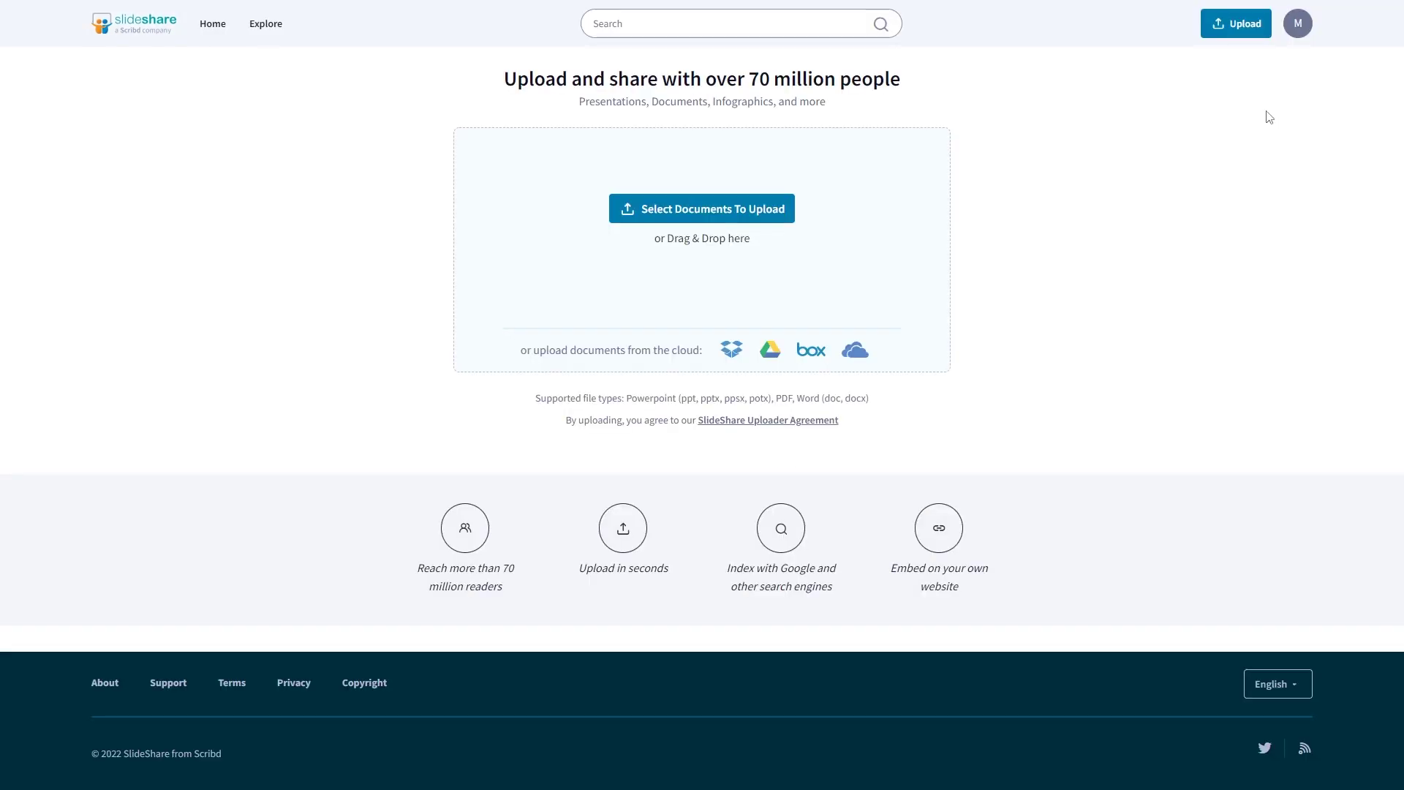
Reload the SlideShare upload page for PowerPoint, PDF and Word documents.
{"action": "left_click", "coordinate": [1232, 29]}
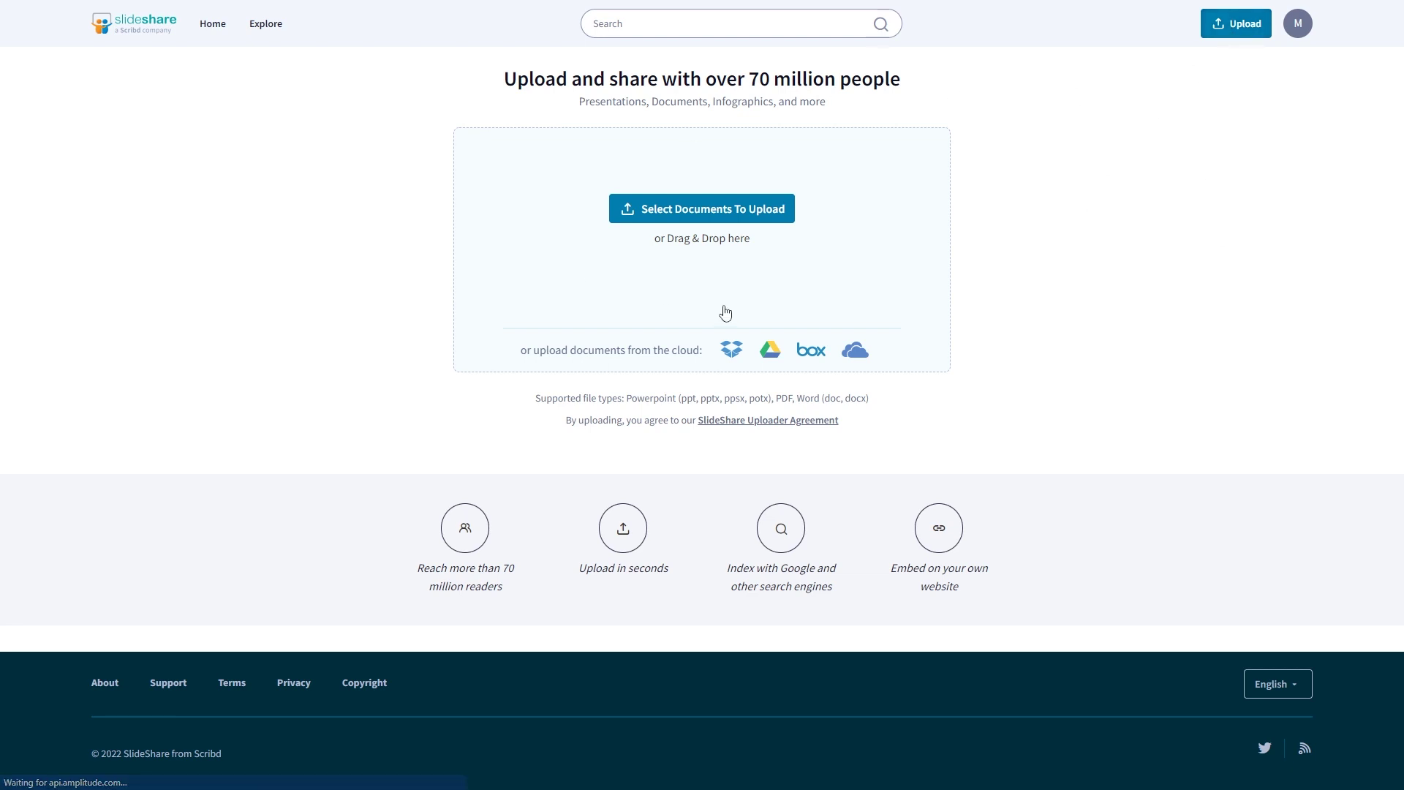